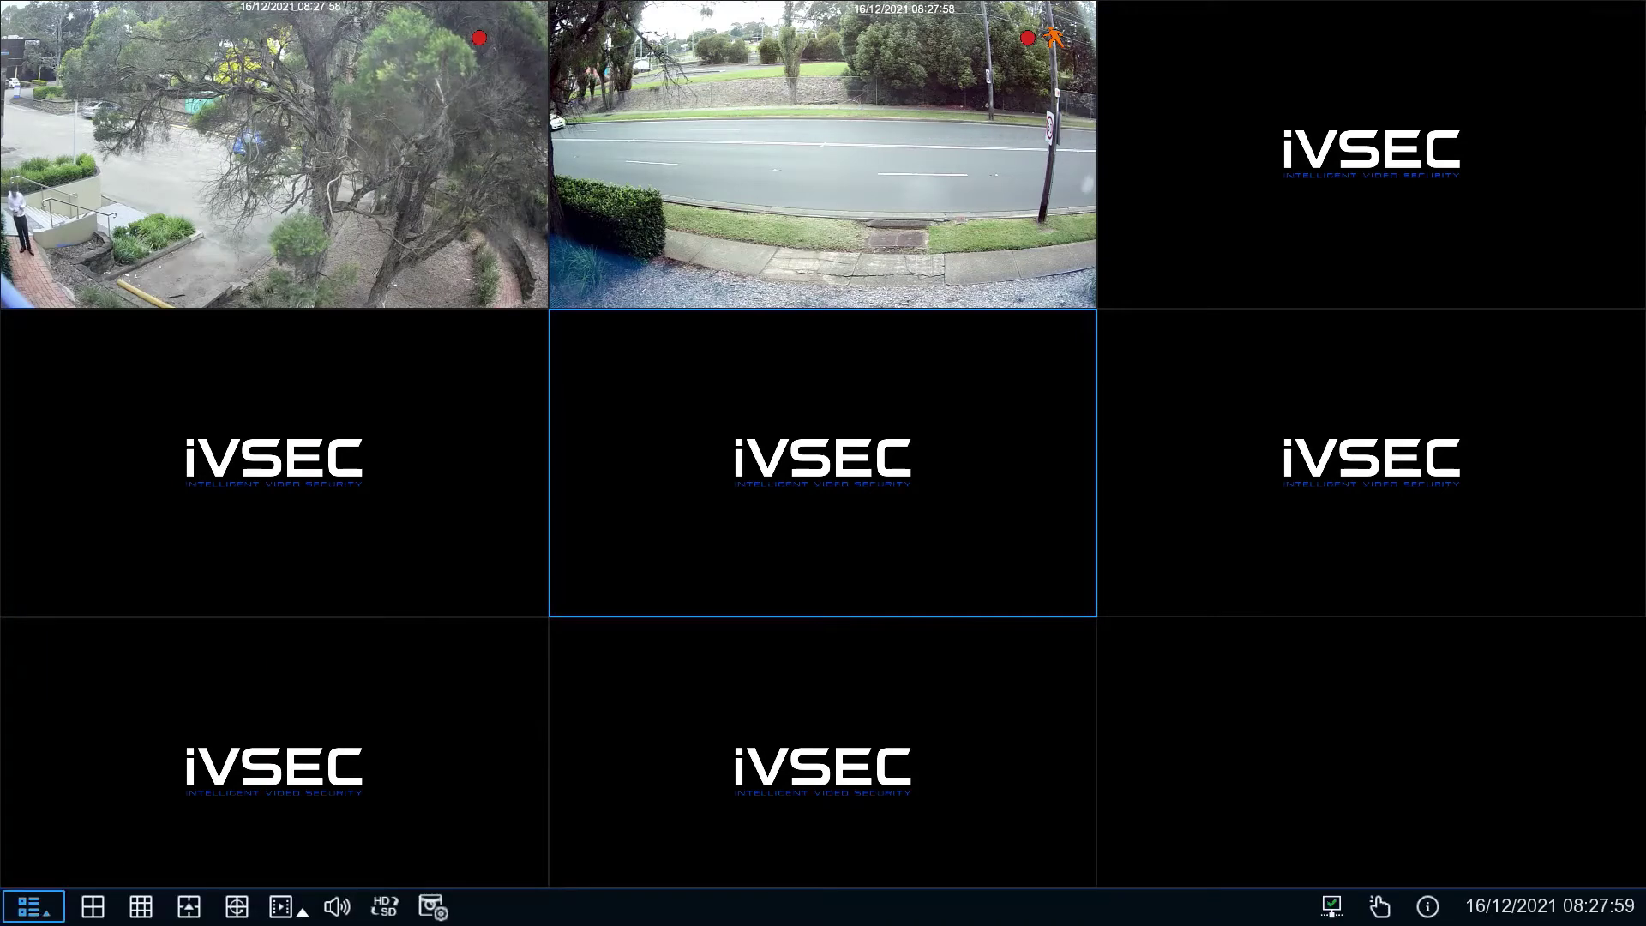
- Open Setup from the start menu and unlock the recorder with the admin password via the on-screen keyboard
{"action": "left_click", "coordinate": [34, 907]}
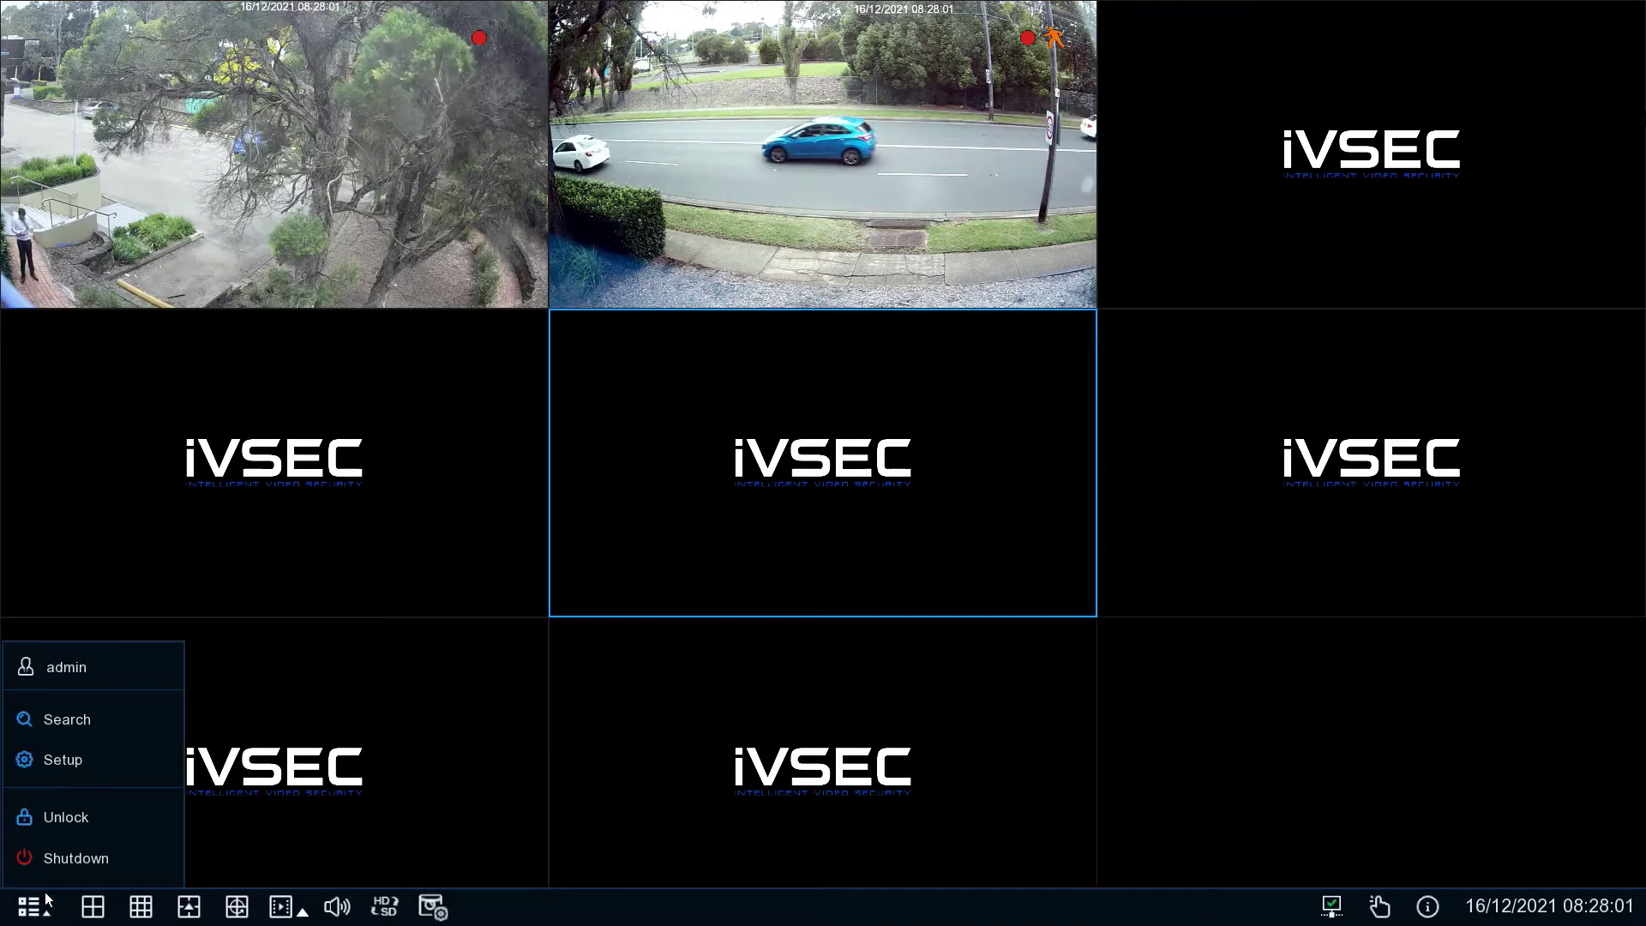
{"action": "left_click", "coordinate": [91, 762]}
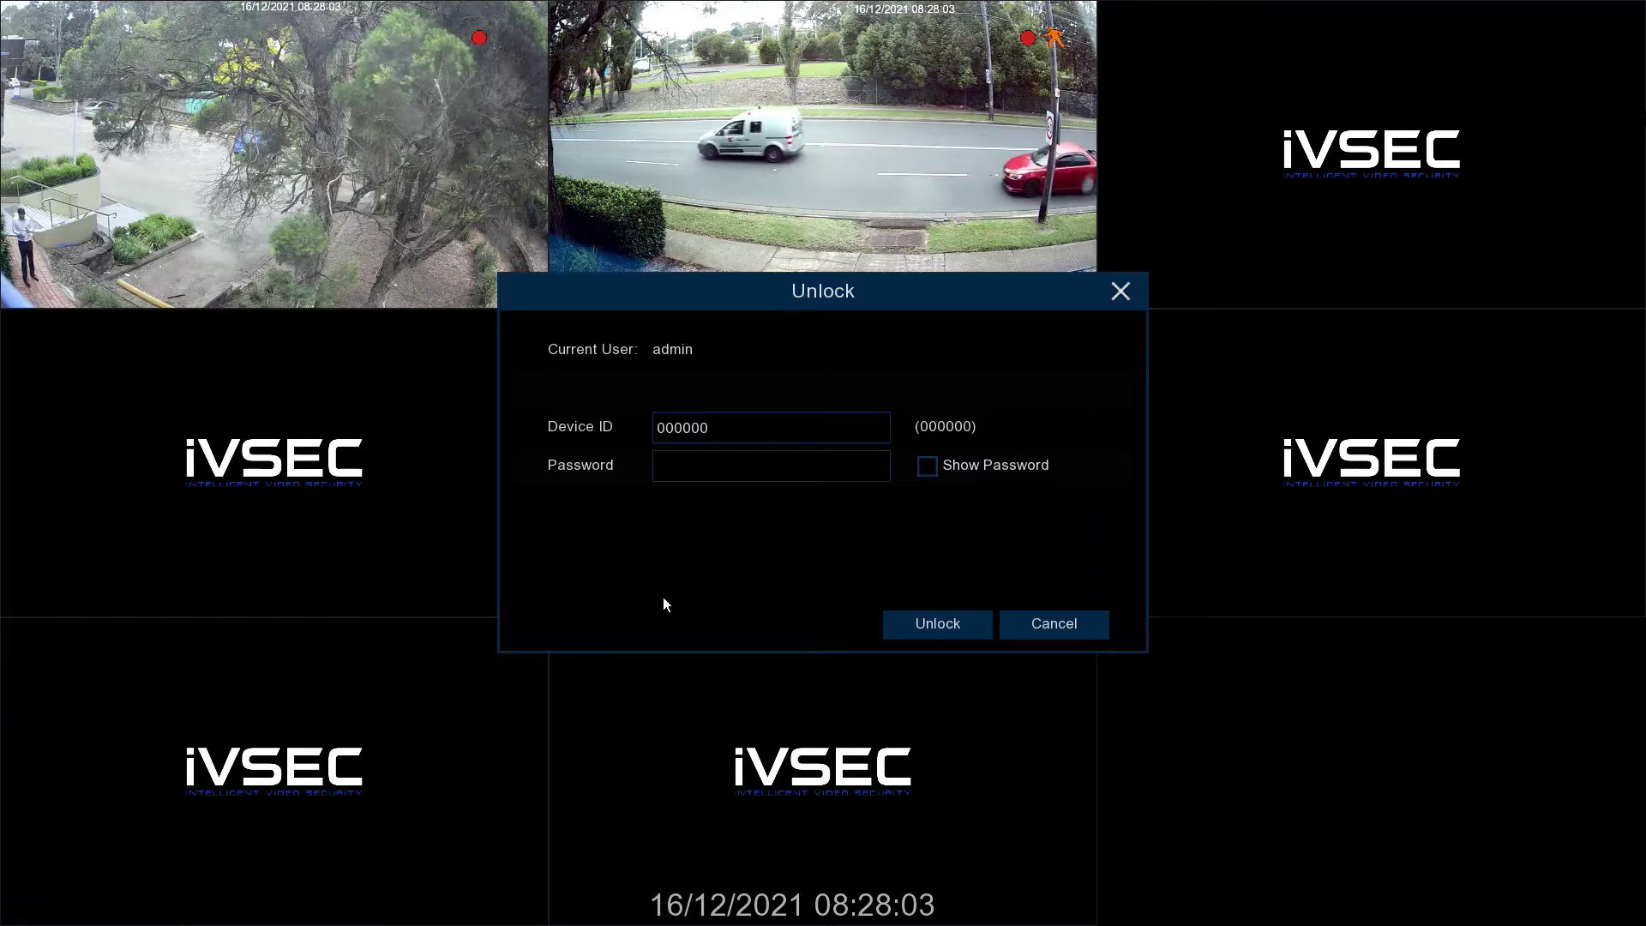
{"action": "left_click", "coordinate": [785, 467]}
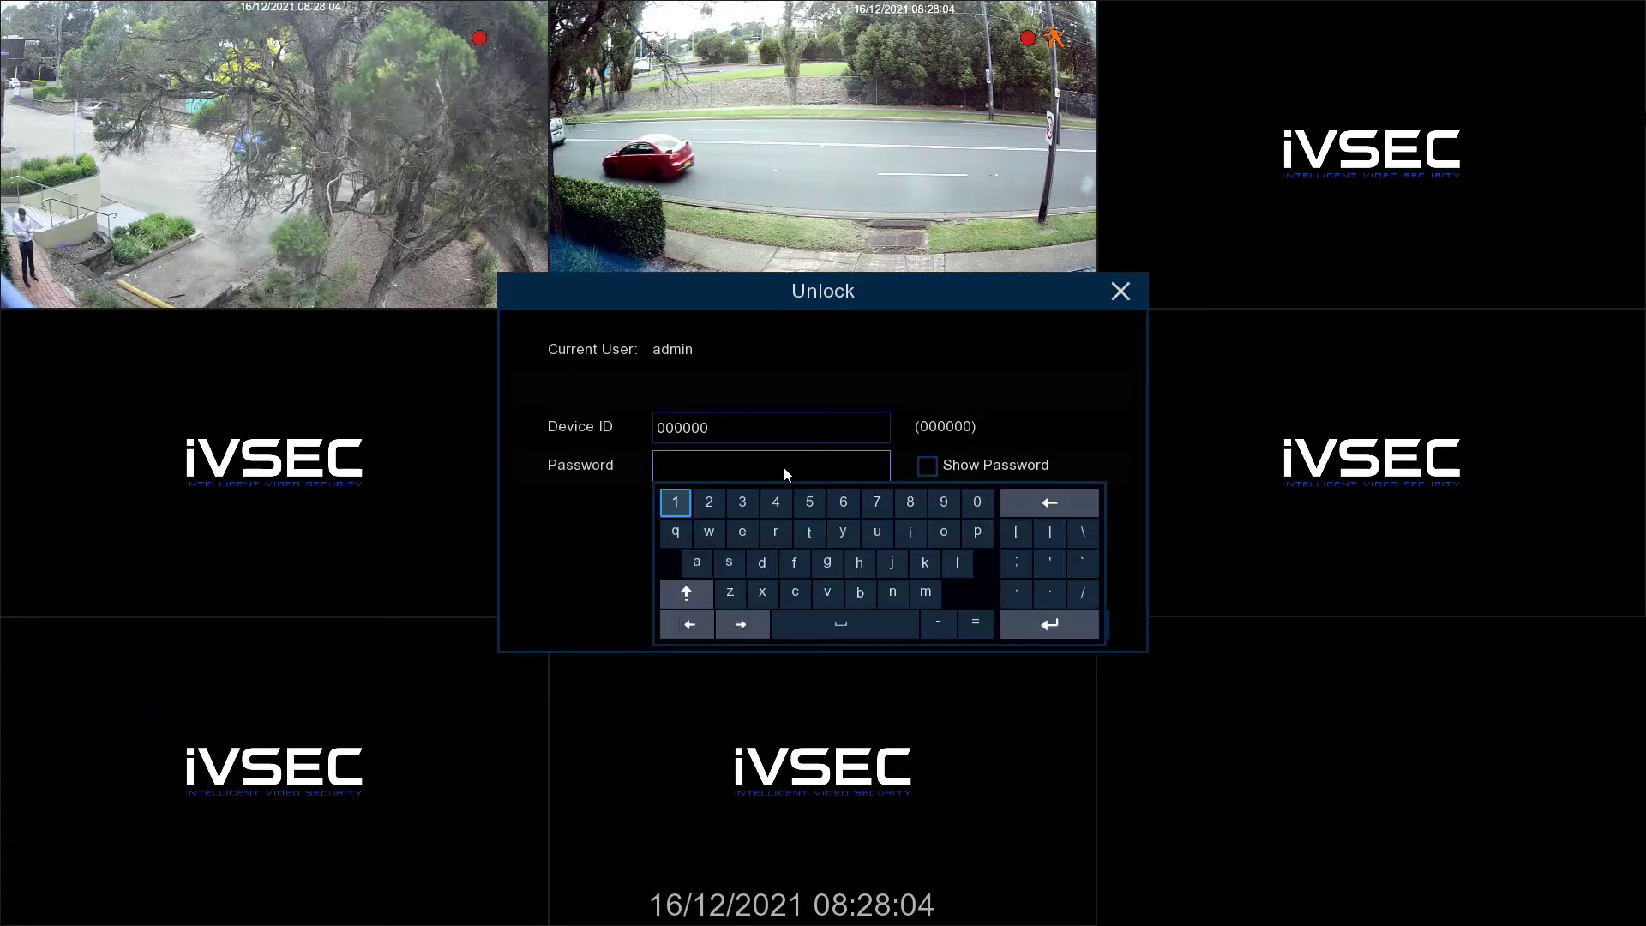
{"action": "left_click", "coordinate": [914, 503]}
{"action": "left_click", "coordinate": [915, 502]}
{"action": "left_click", "coordinate": [918, 502]}
{"action": "left_click", "coordinate": [918, 502]}
{"action": "left_click", "coordinate": [918, 503]}
{"action": "left_click", "coordinate": [918, 503]}
{"action": "left_click", "coordinate": [918, 503]}
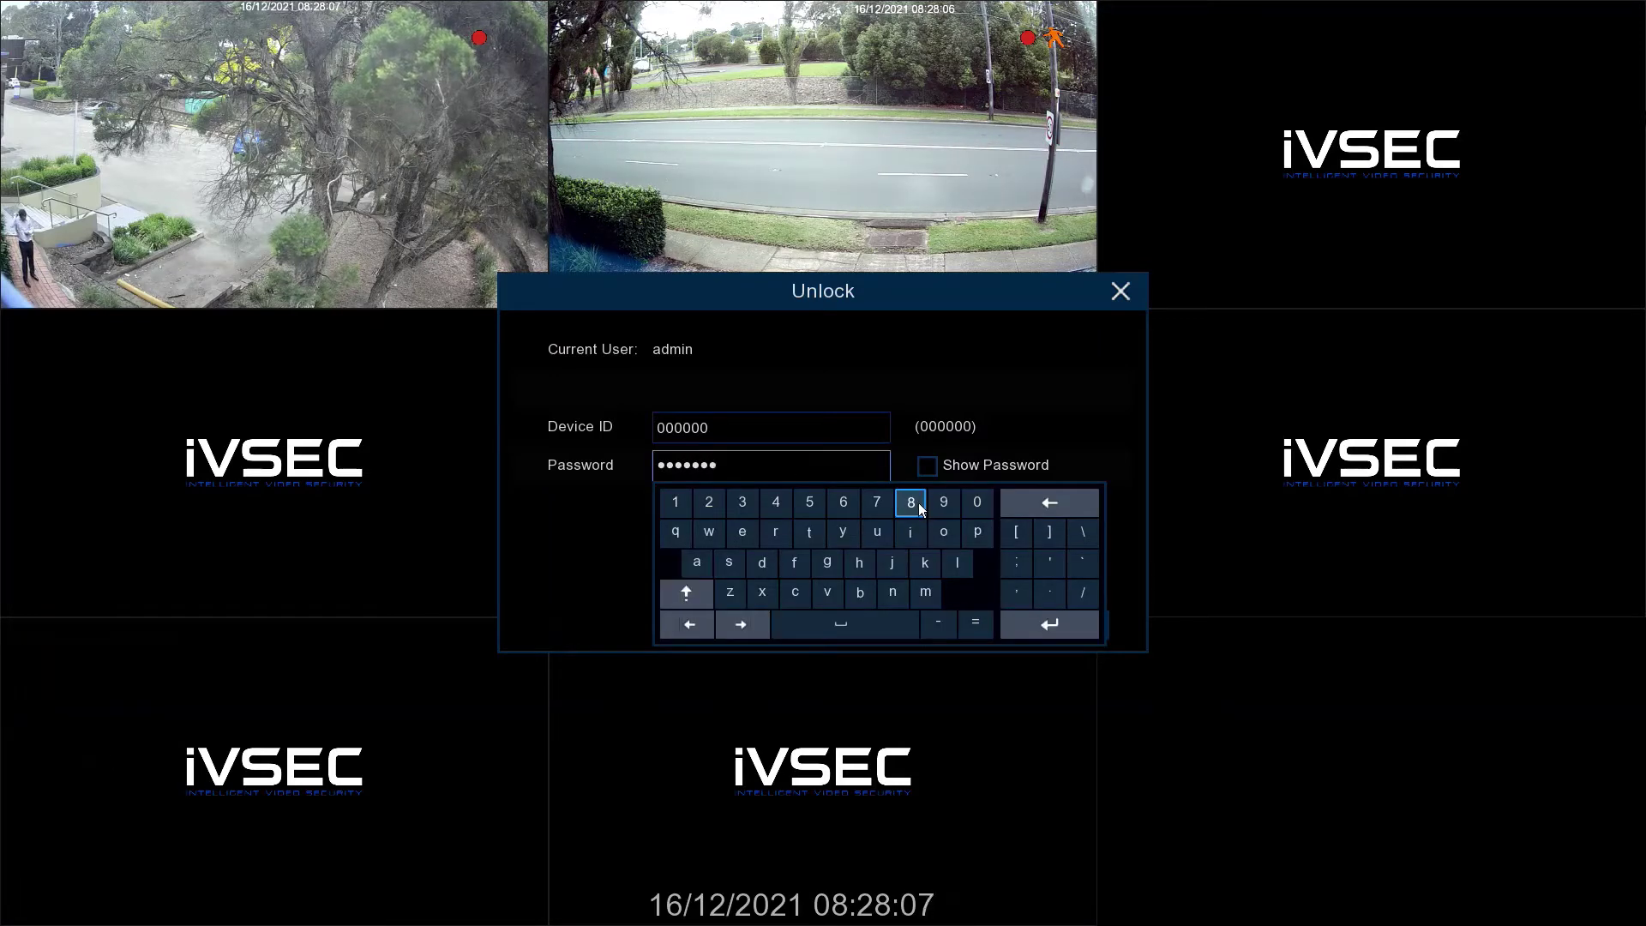
{"action": "left_click", "coordinate": [918, 503]}
{"action": "left_click", "coordinate": [960, 322]}
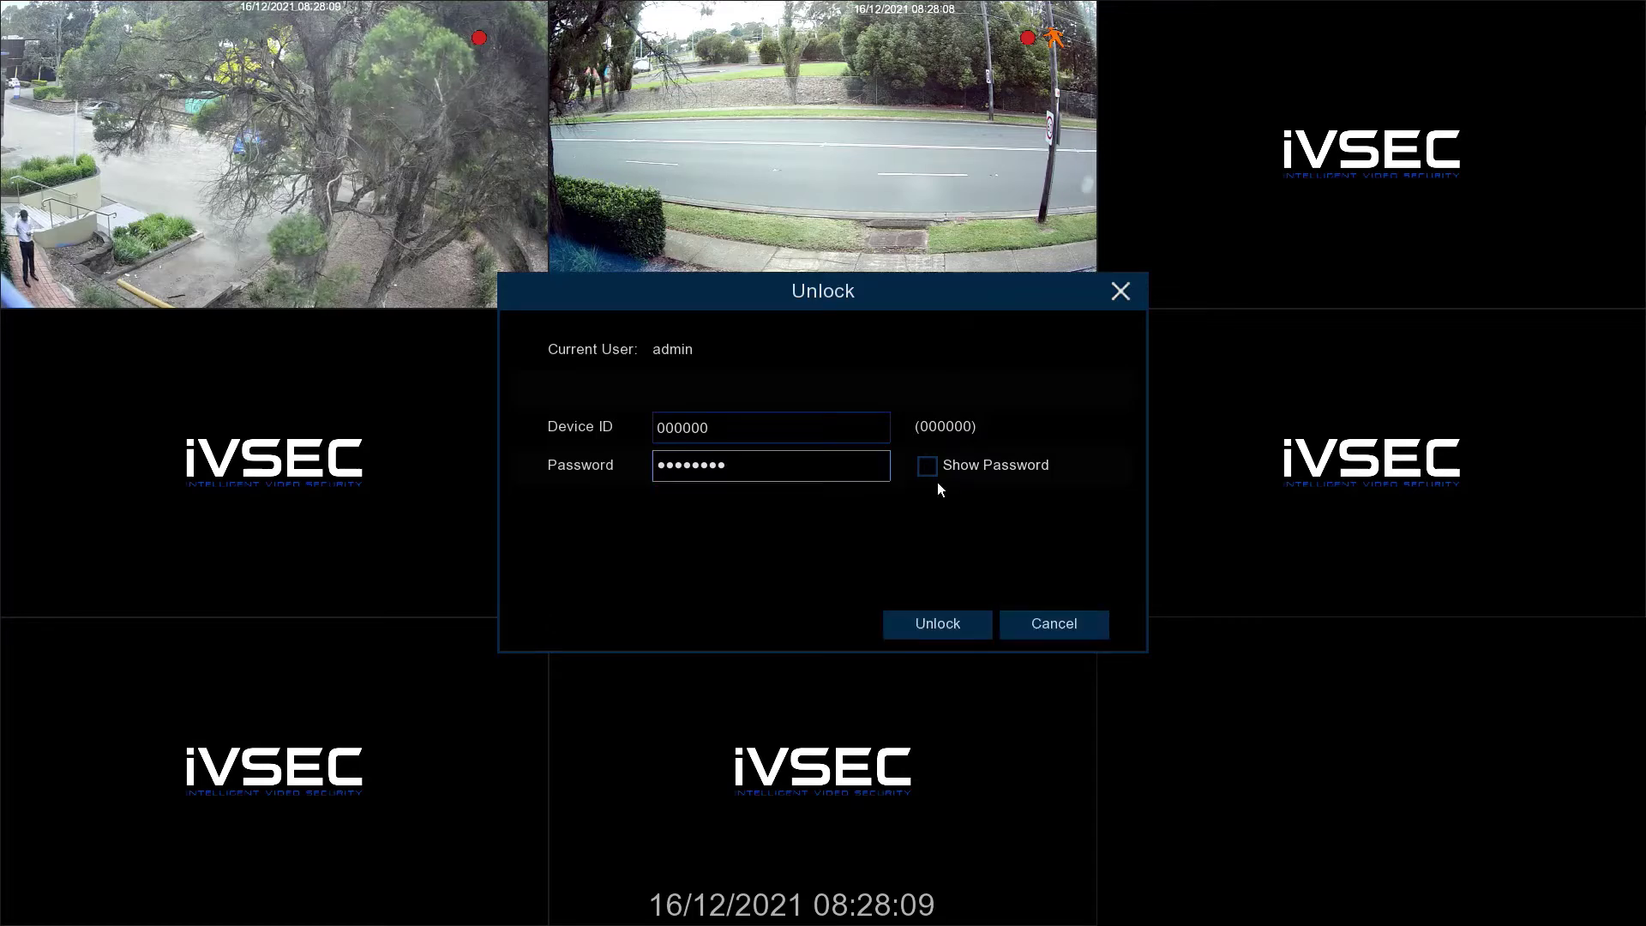
{"action": "left_click", "coordinate": [934, 626]}
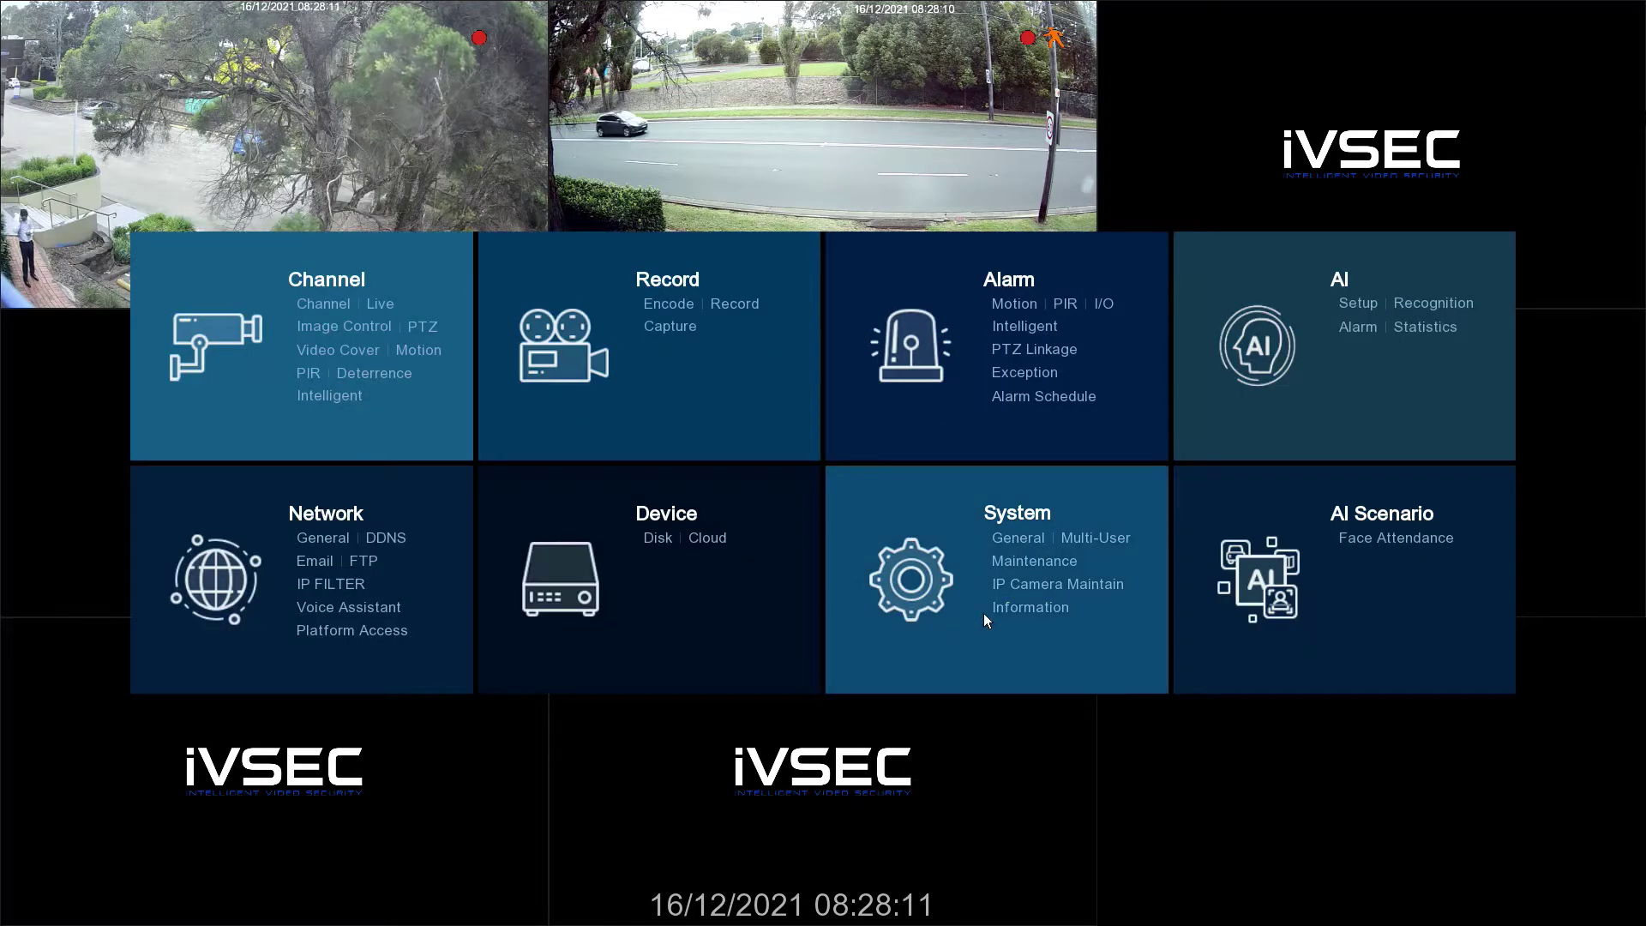
{"action": "left_click", "coordinate": [1022, 606]}
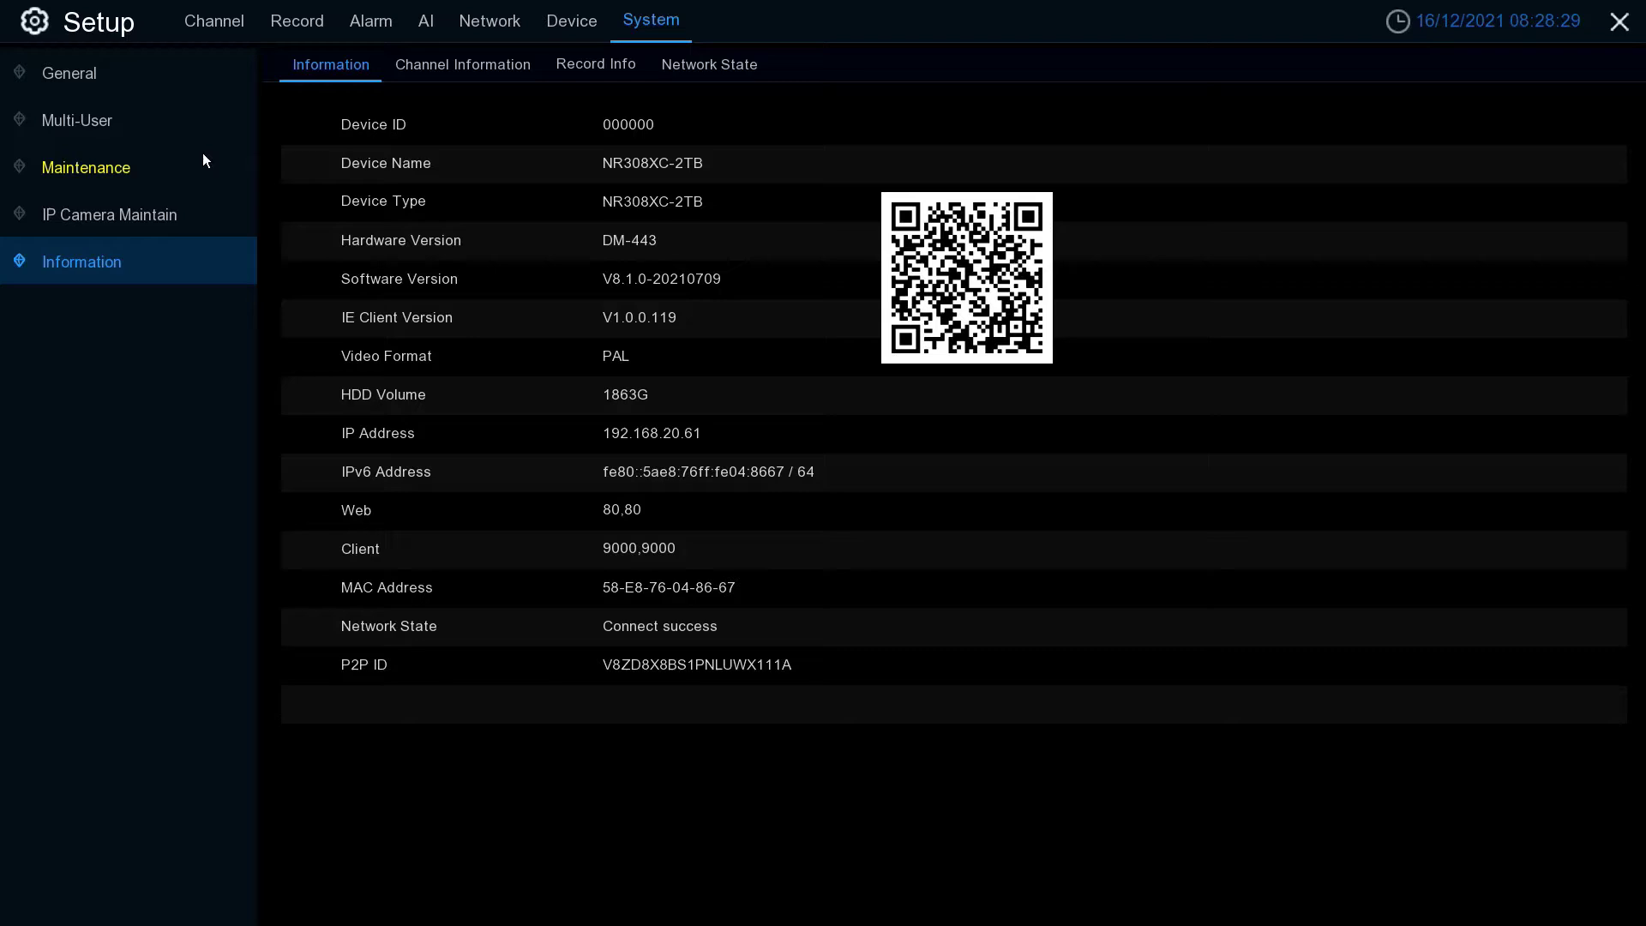
- Detect newer recorder firmware under Maintenance > Upgrade and accept its download
{"action": "left_click", "coordinate": [76, 171]}
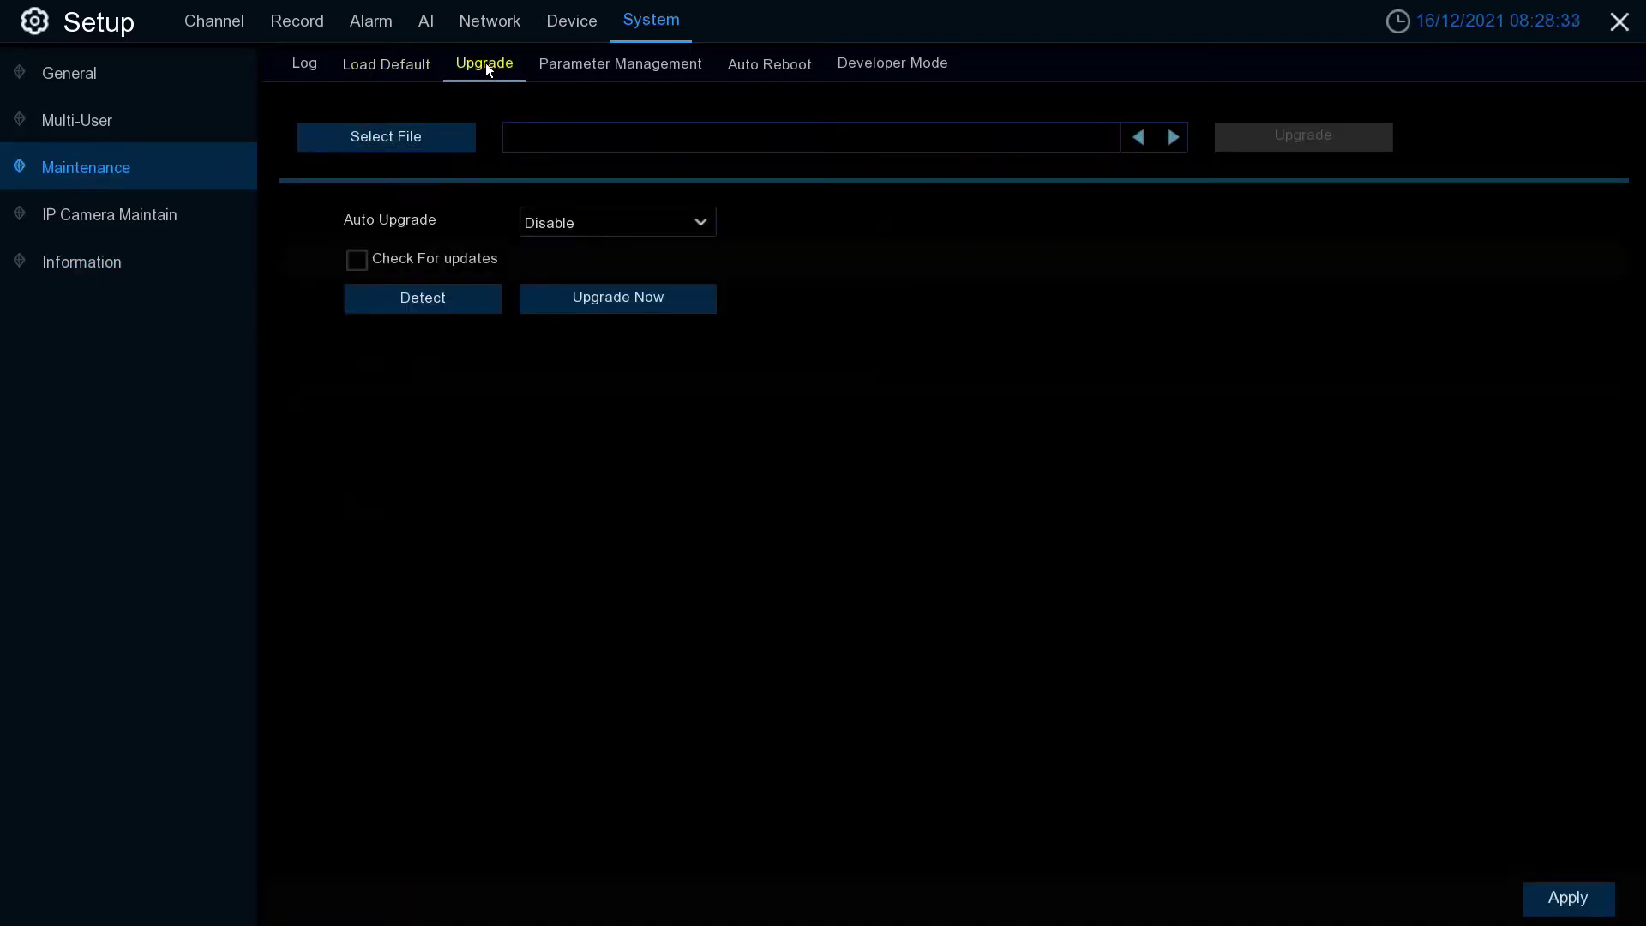
{"action": "left_click", "coordinate": [434, 301]}
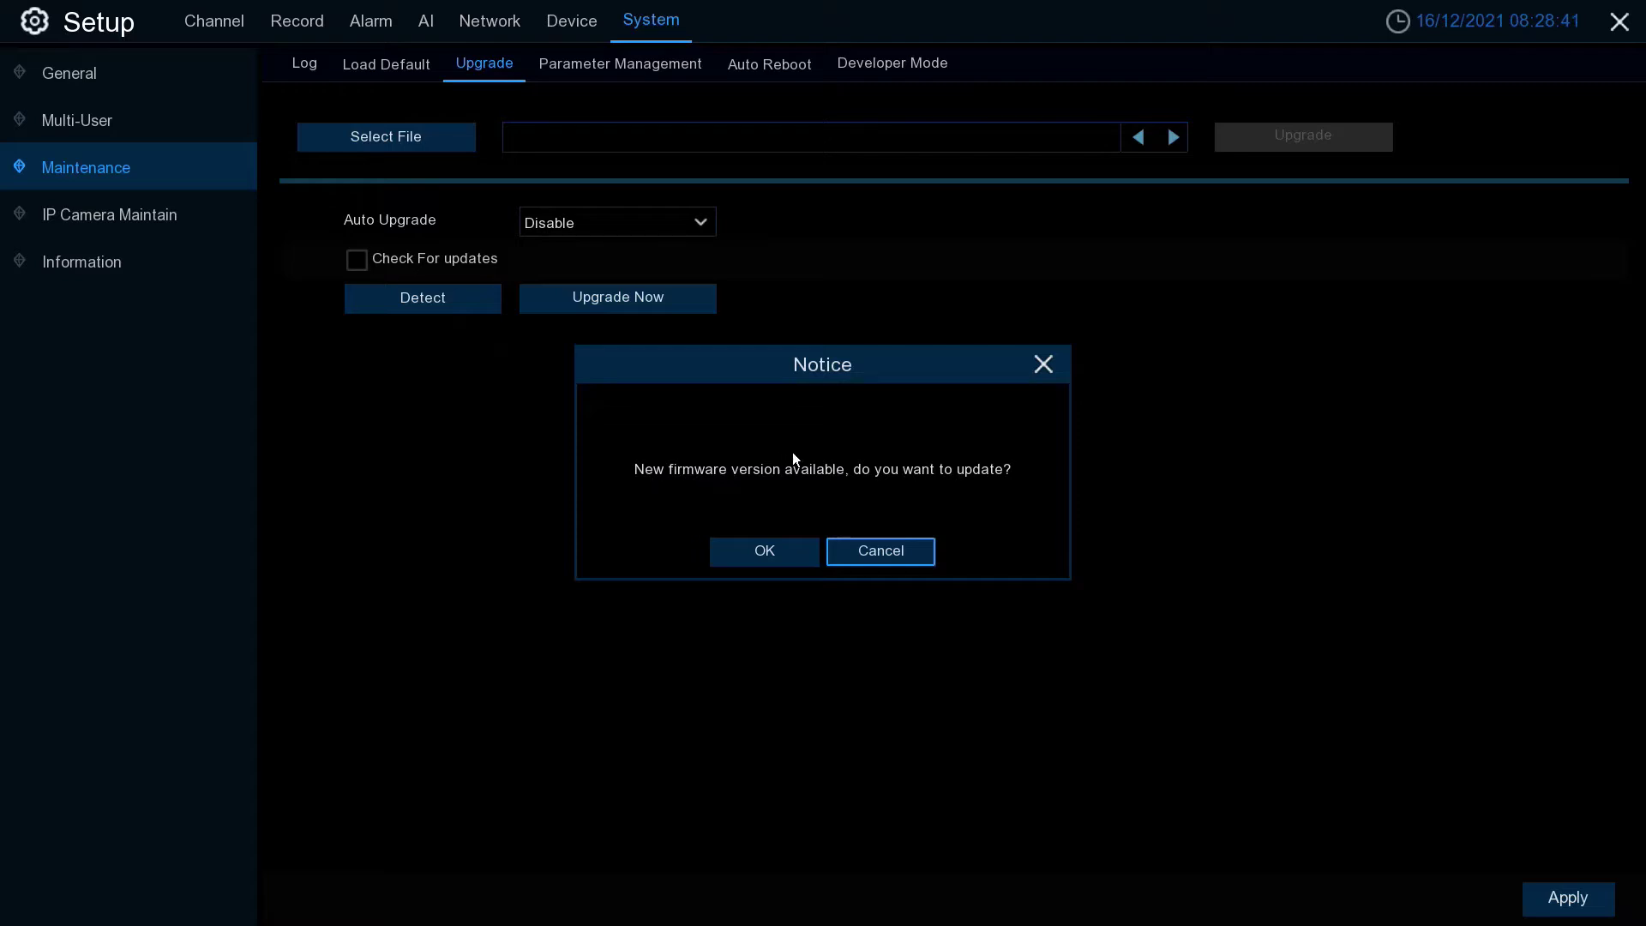
{"action": "left_click", "coordinate": [765, 552]}
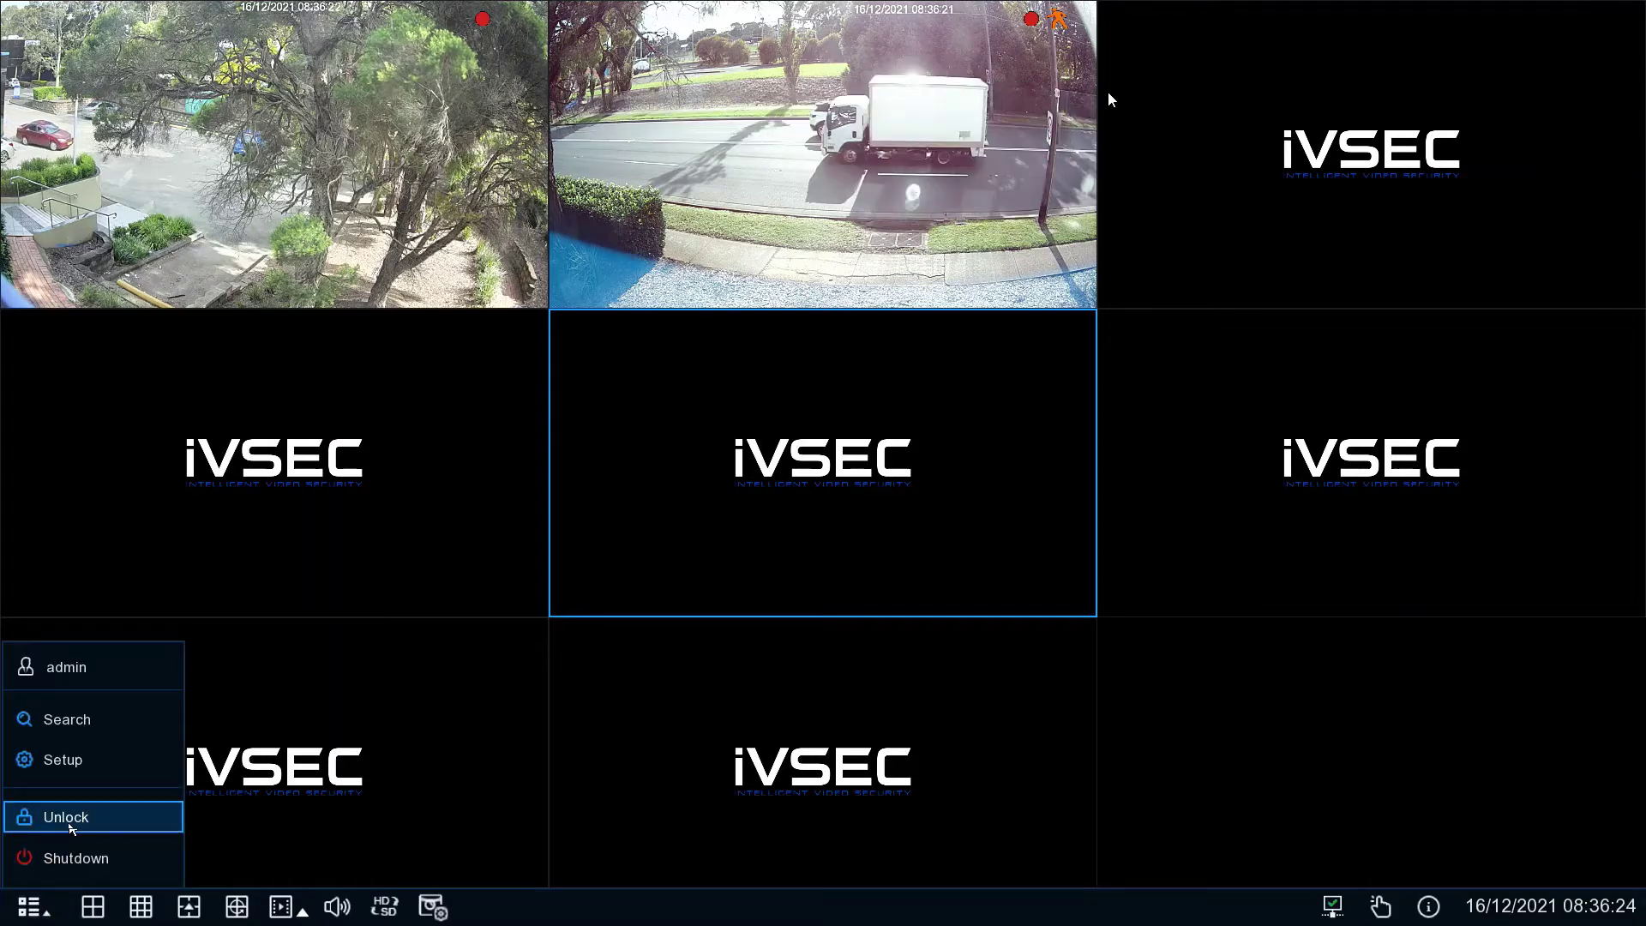
- Unlock the recorder again with the admin password and dismiss the weak-password warning
{"action": "left_click", "coordinate": [51, 817]}
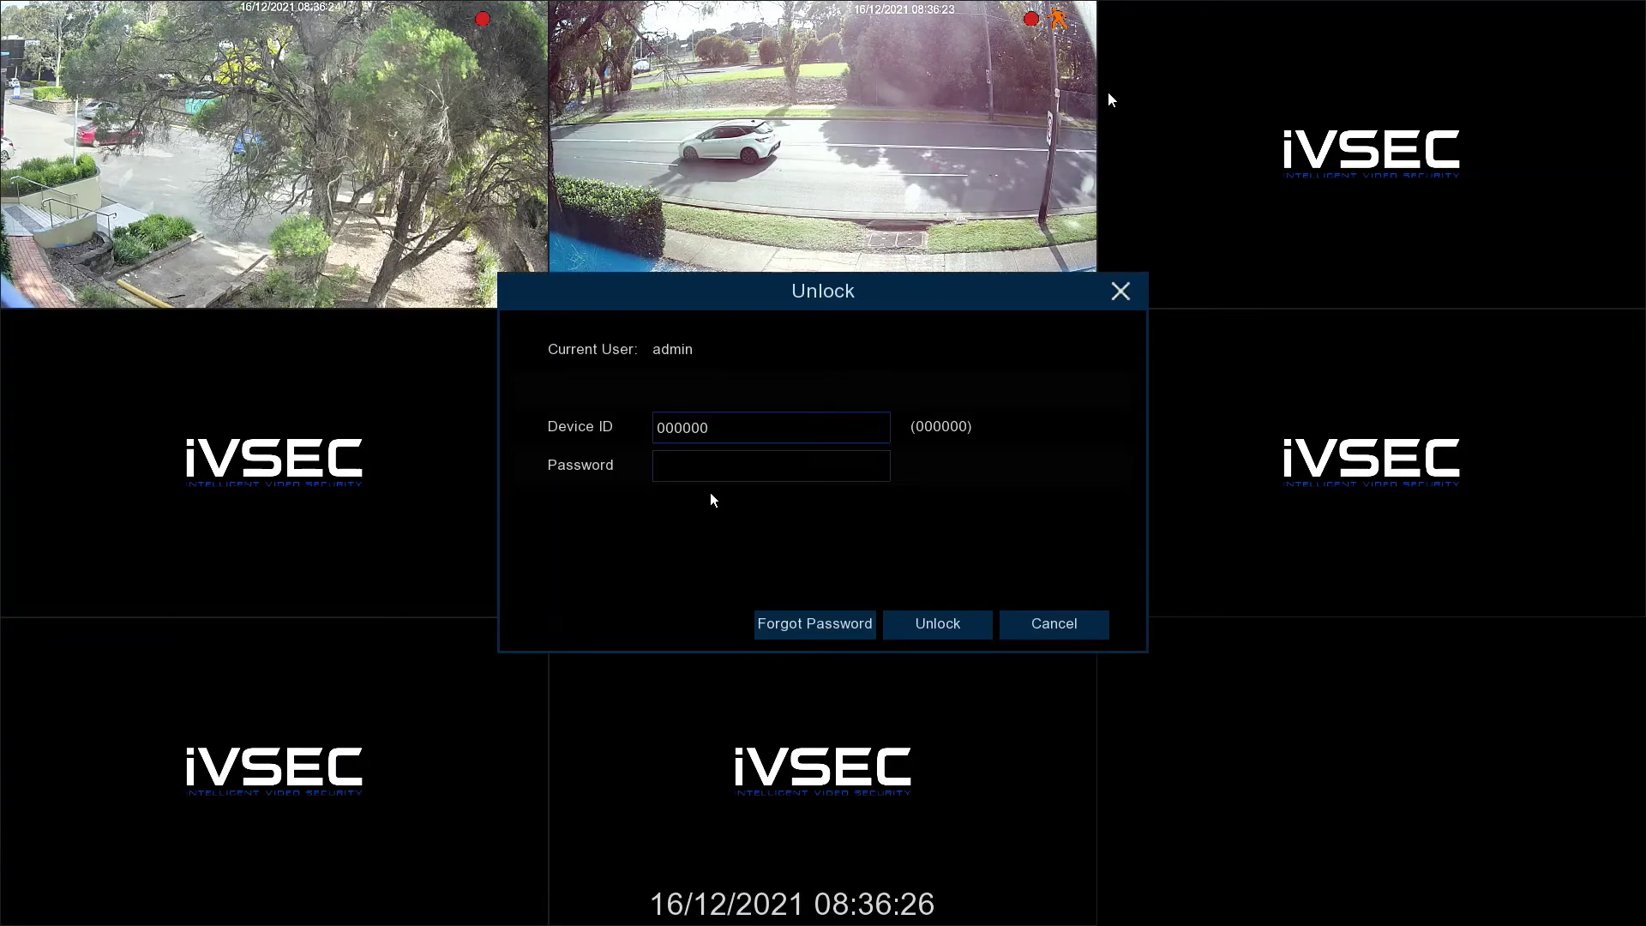
{"action": "left_click", "coordinate": [735, 467]}
{"action": "type", "text": "********"}
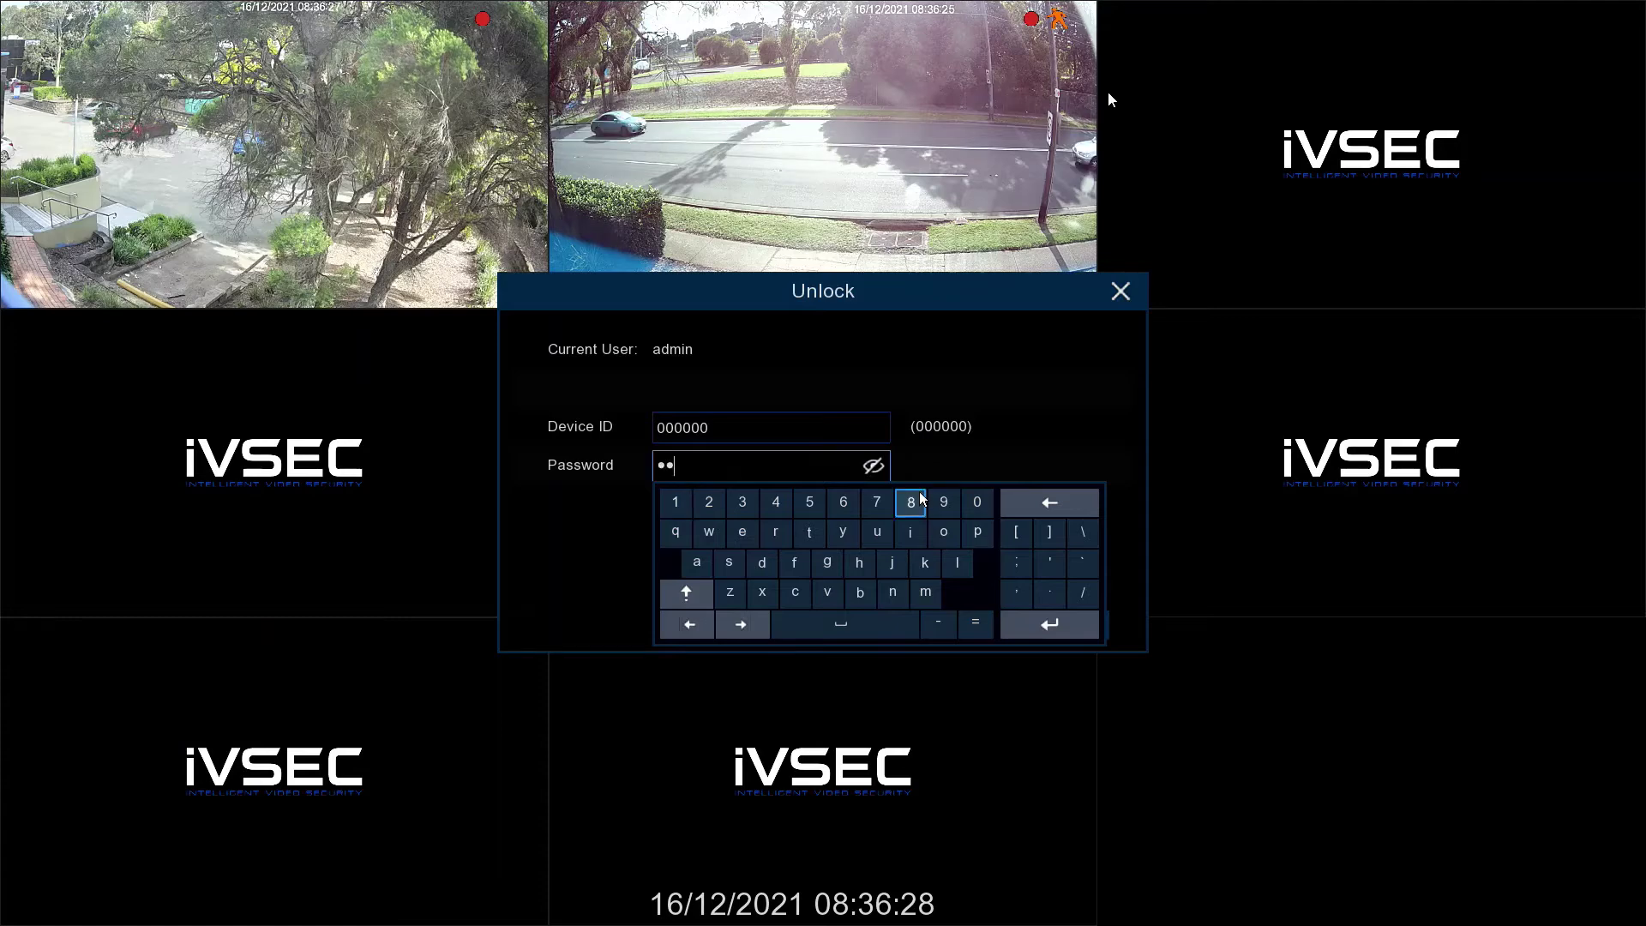
{"action": "left_click", "coordinate": [896, 378]}
{"action": "left_click", "coordinate": [944, 627]}
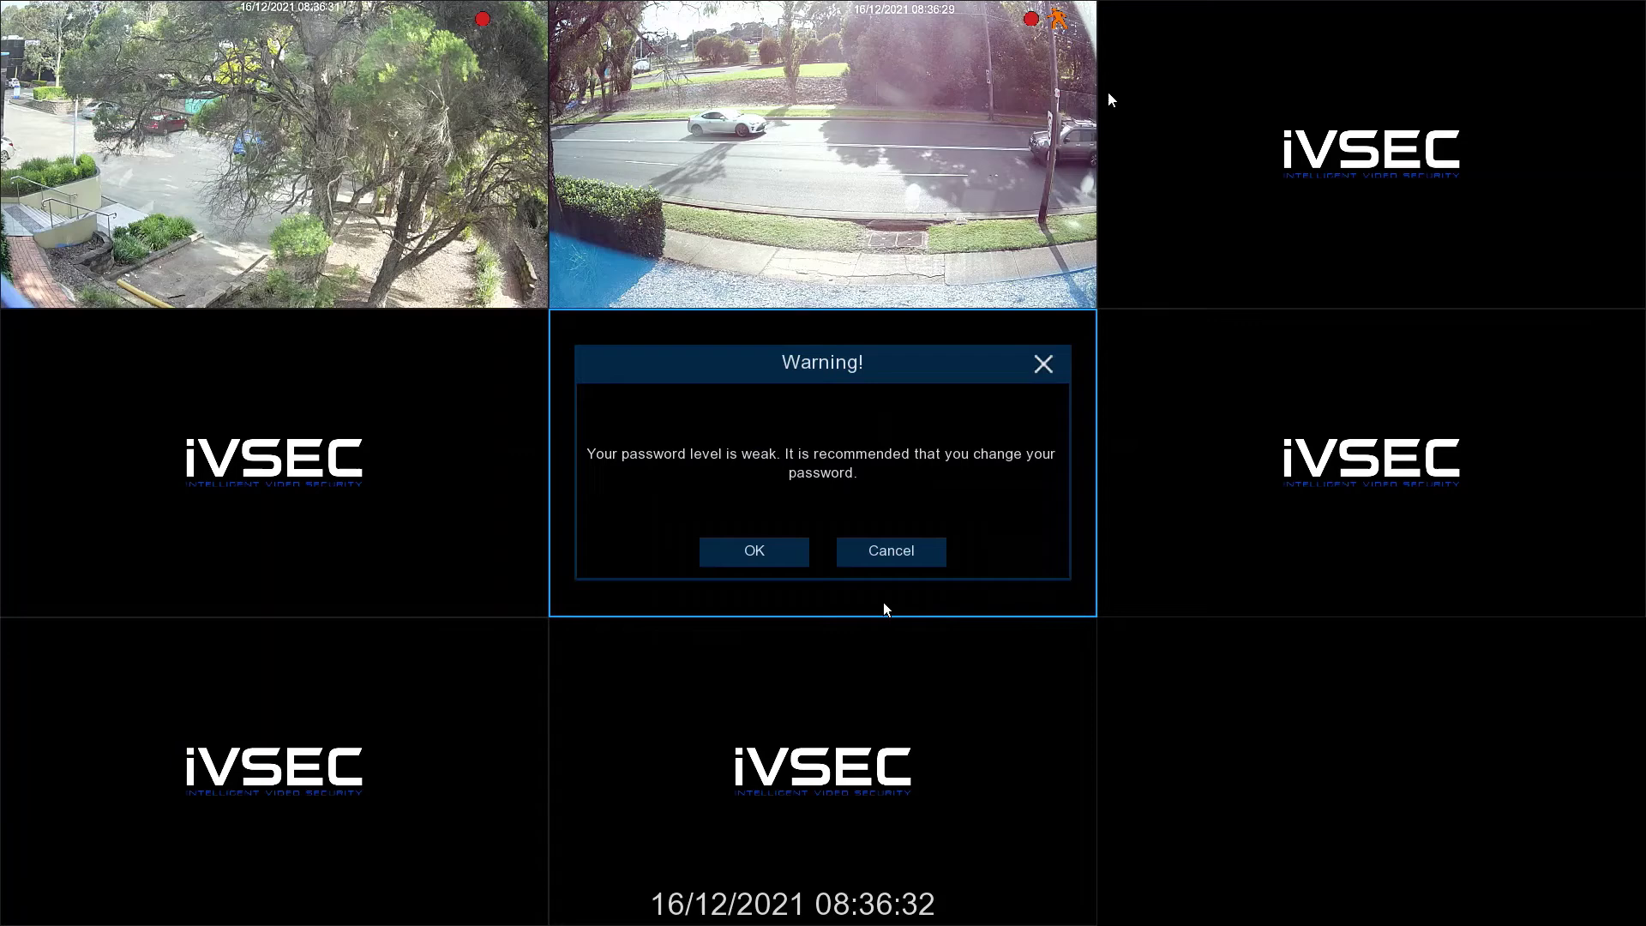
{"action": "left_click", "coordinate": [782, 558]}
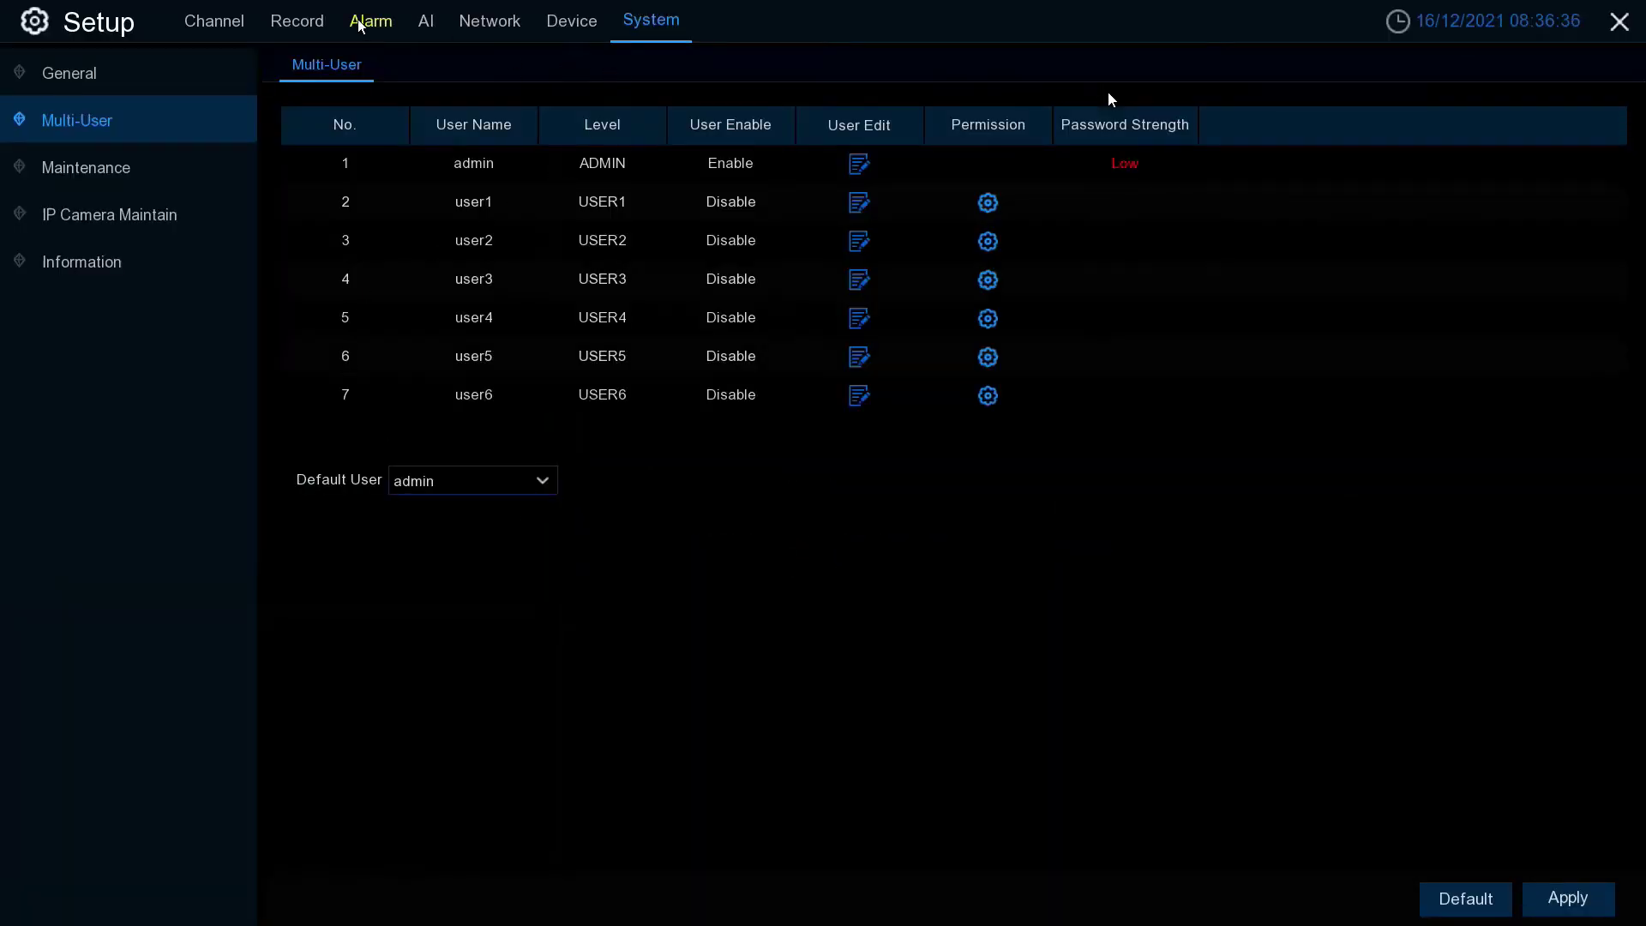
- Open the IP Channels list and mark the CH1 and CH2 NC323XD camera rows
{"action": "left_click", "coordinate": [233, 26]}
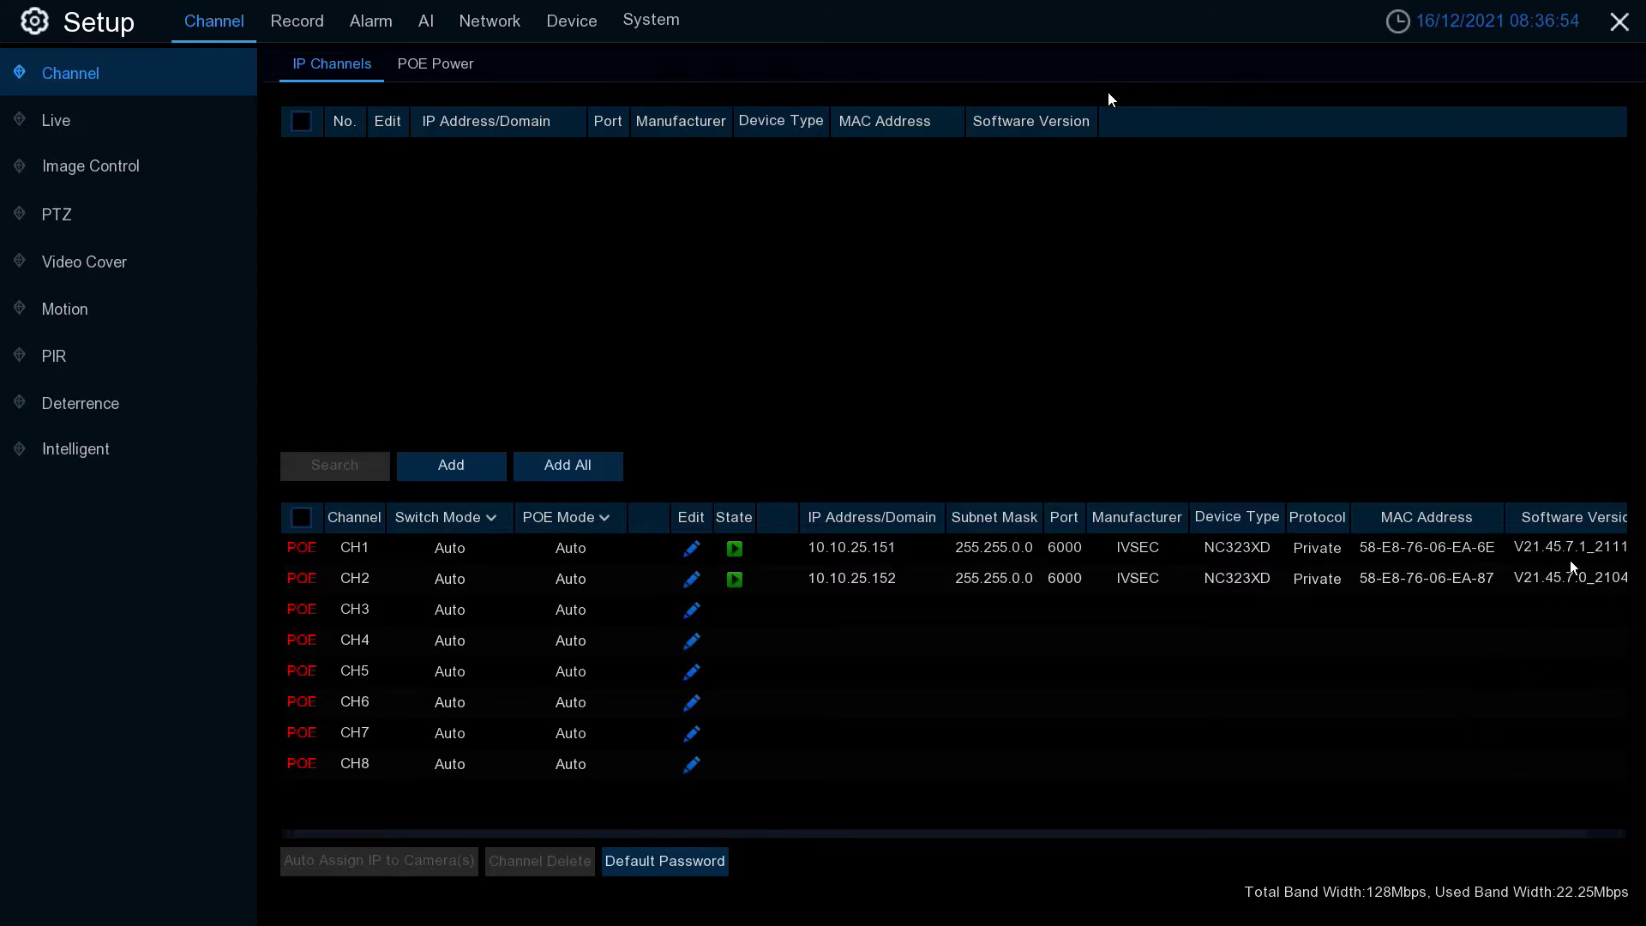
{"action": "left_click_drag", "start_coordinate": [1571, 561], "coordinate": [1511, 570]}
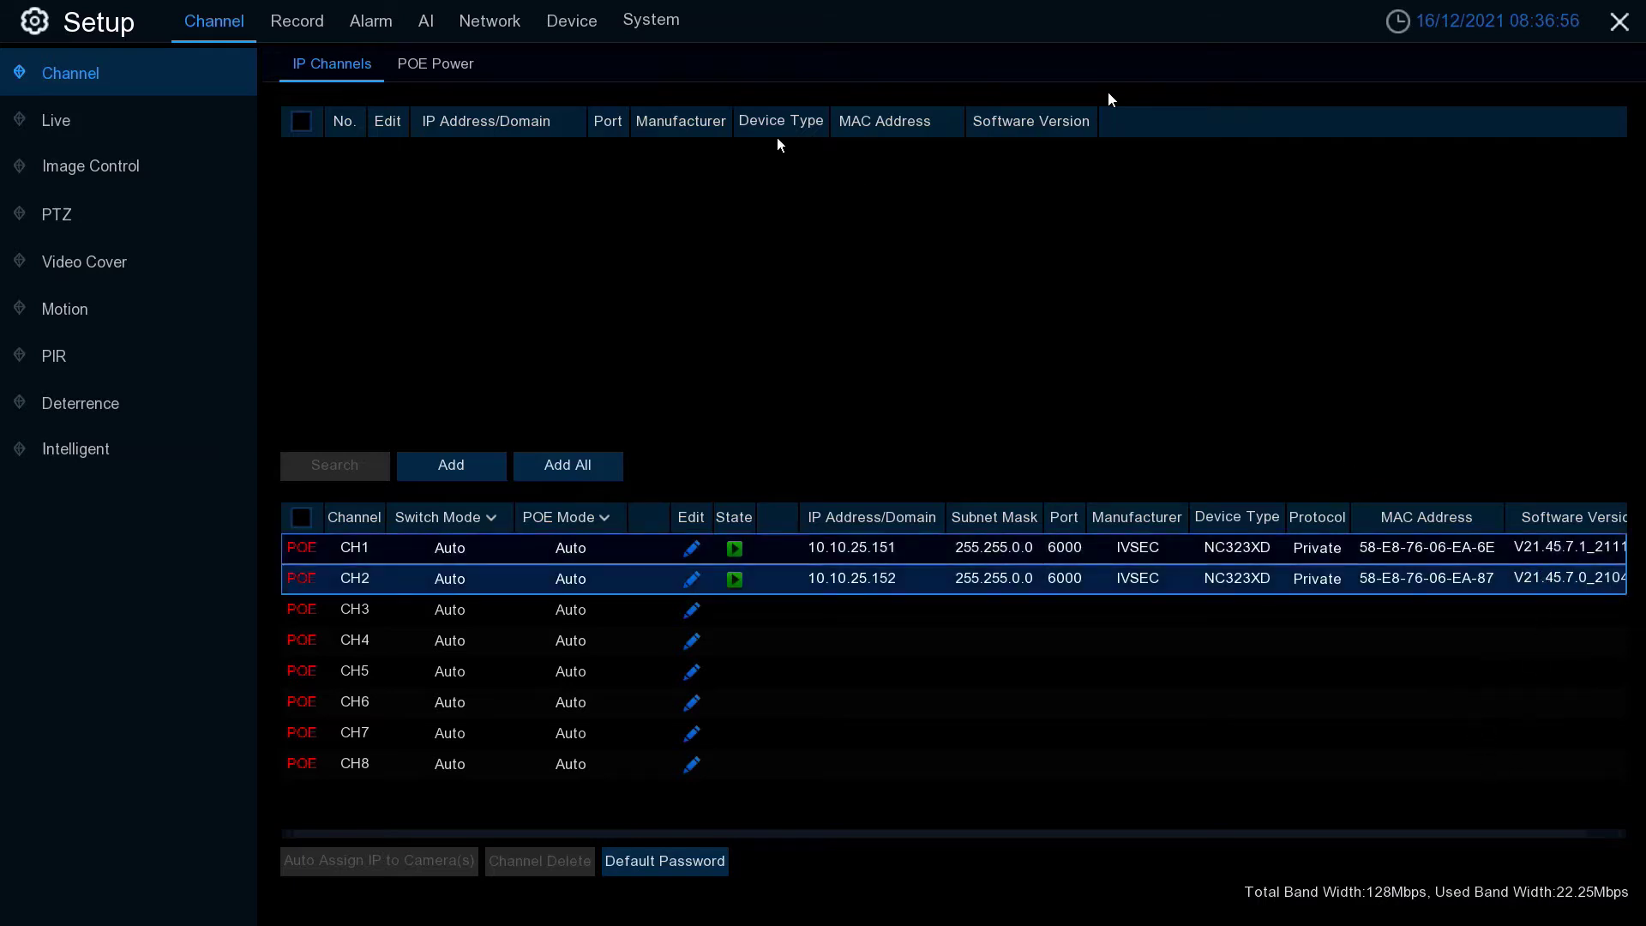
- In IP Camera Maintain, select CH1, detect new firmware and accept the update
{"action": "left_click", "coordinate": [635, 22]}
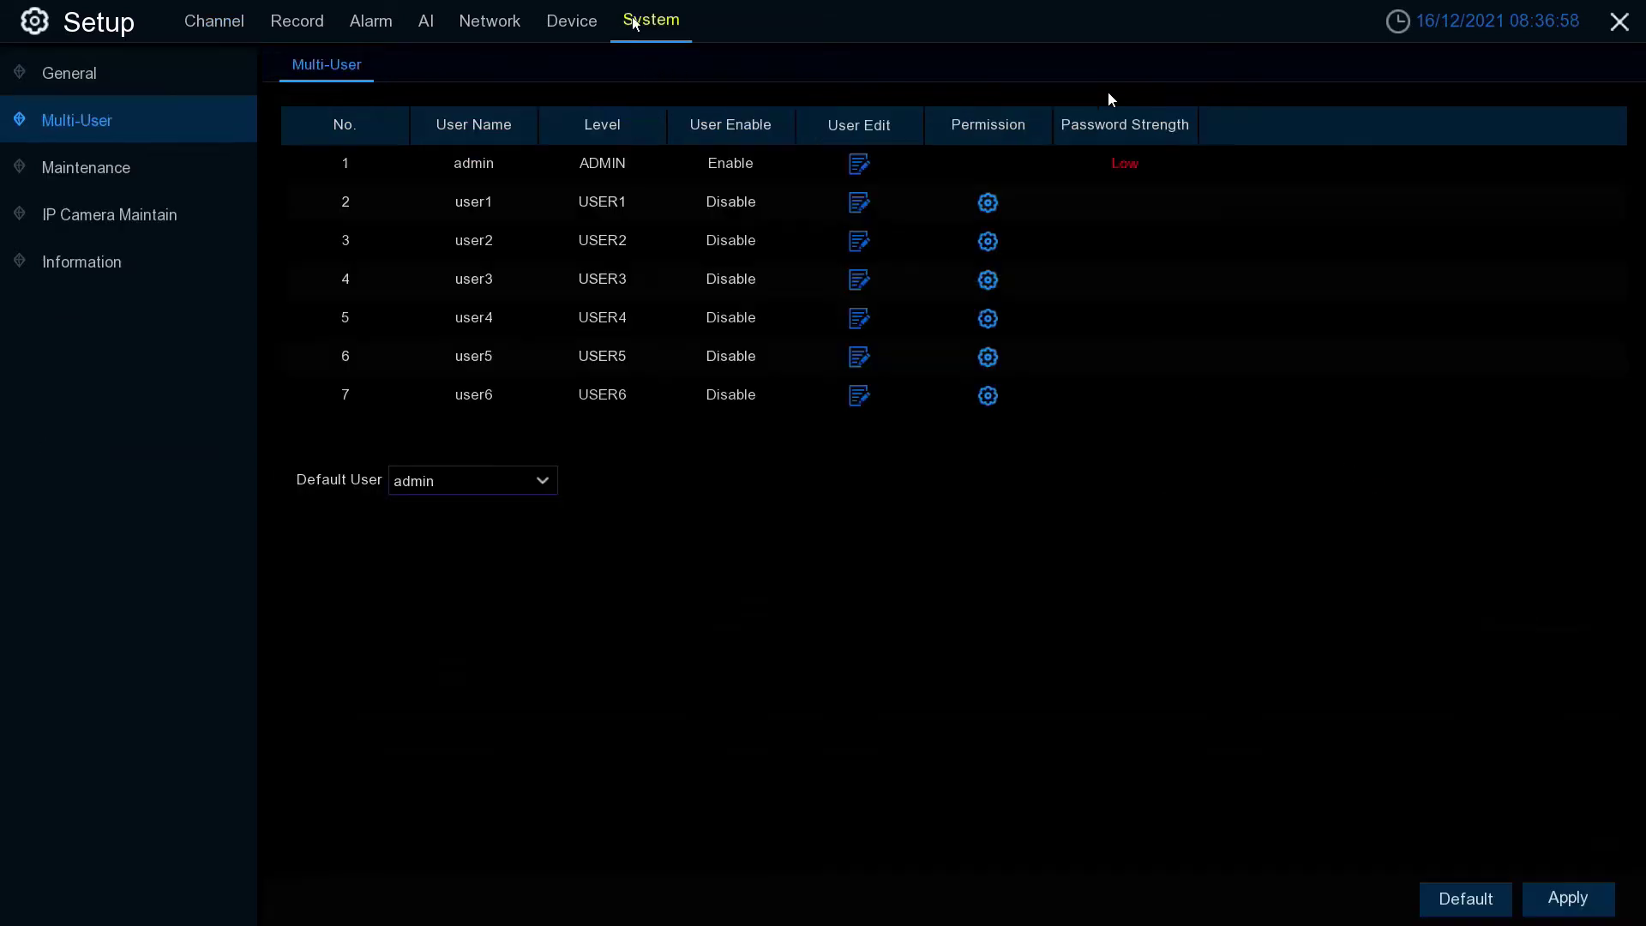
{"action": "left_click", "coordinate": [117, 219]}
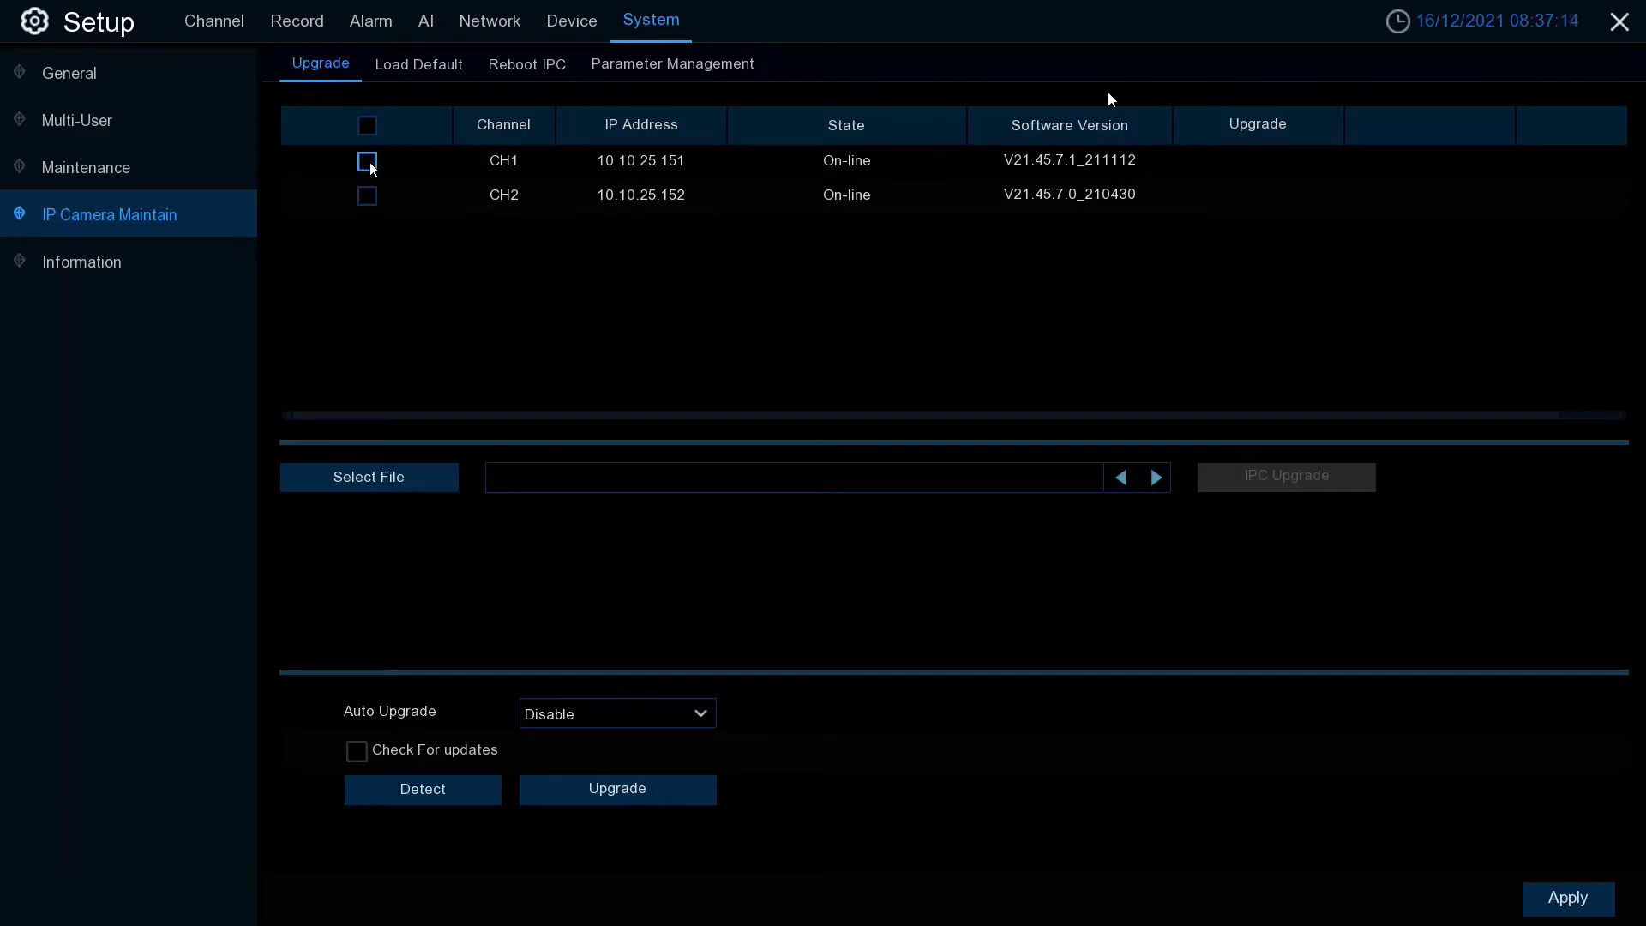
{"action": "left_click", "coordinate": [369, 163]}
{"action": "left_click", "coordinate": [432, 791]}
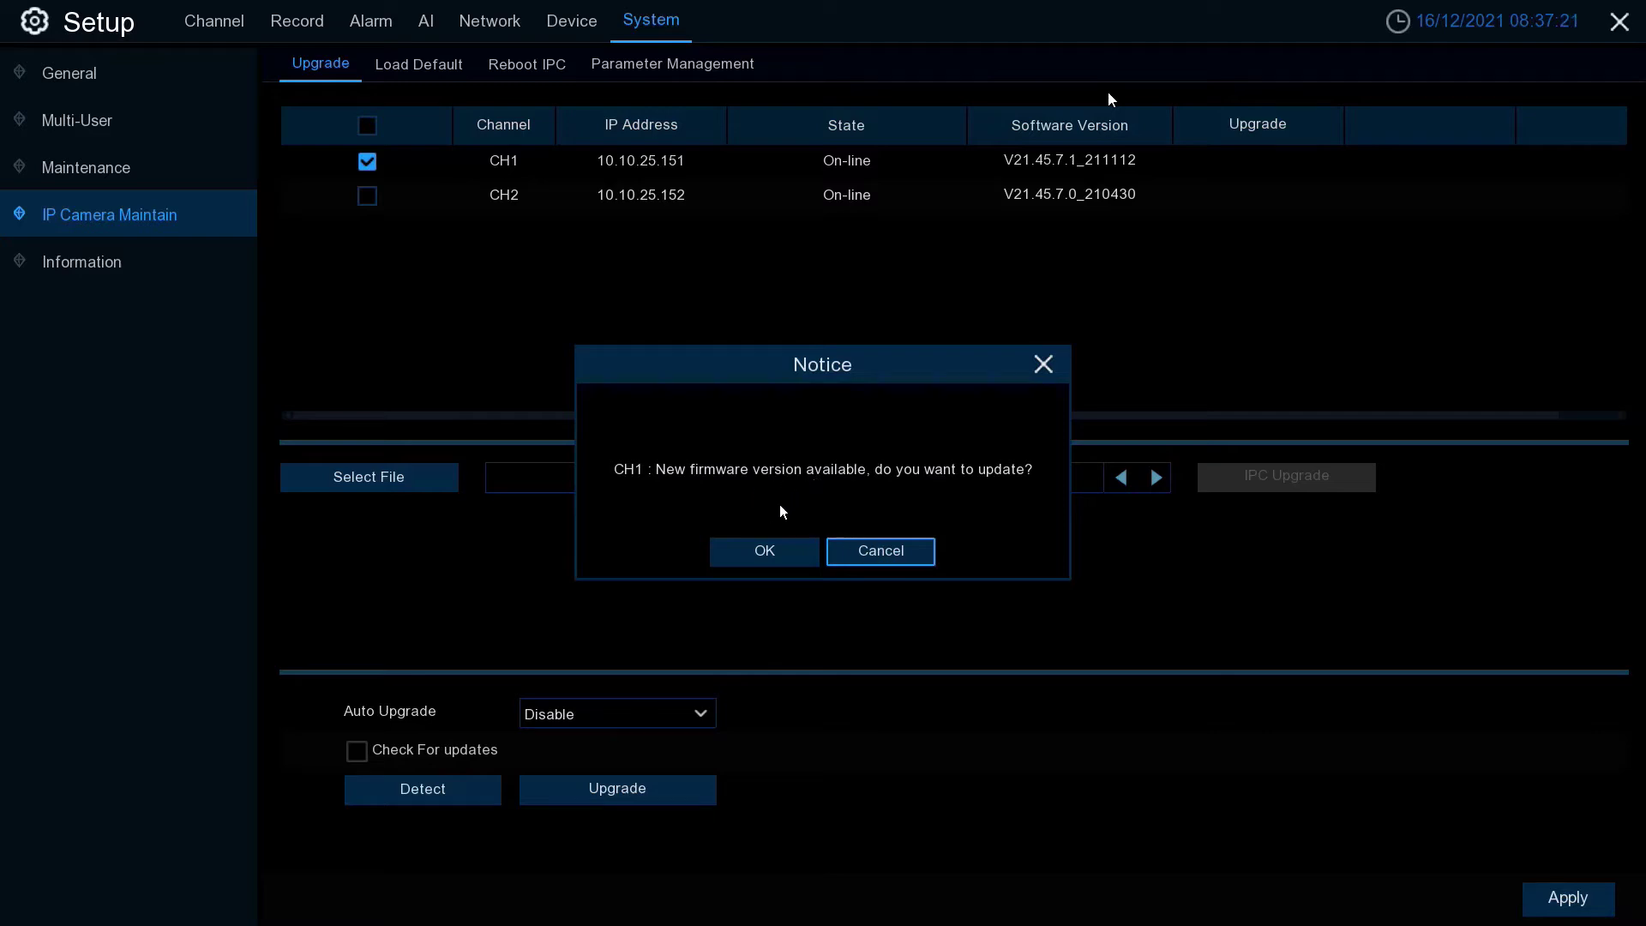
{"action": "left_click", "coordinate": [764, 551]}
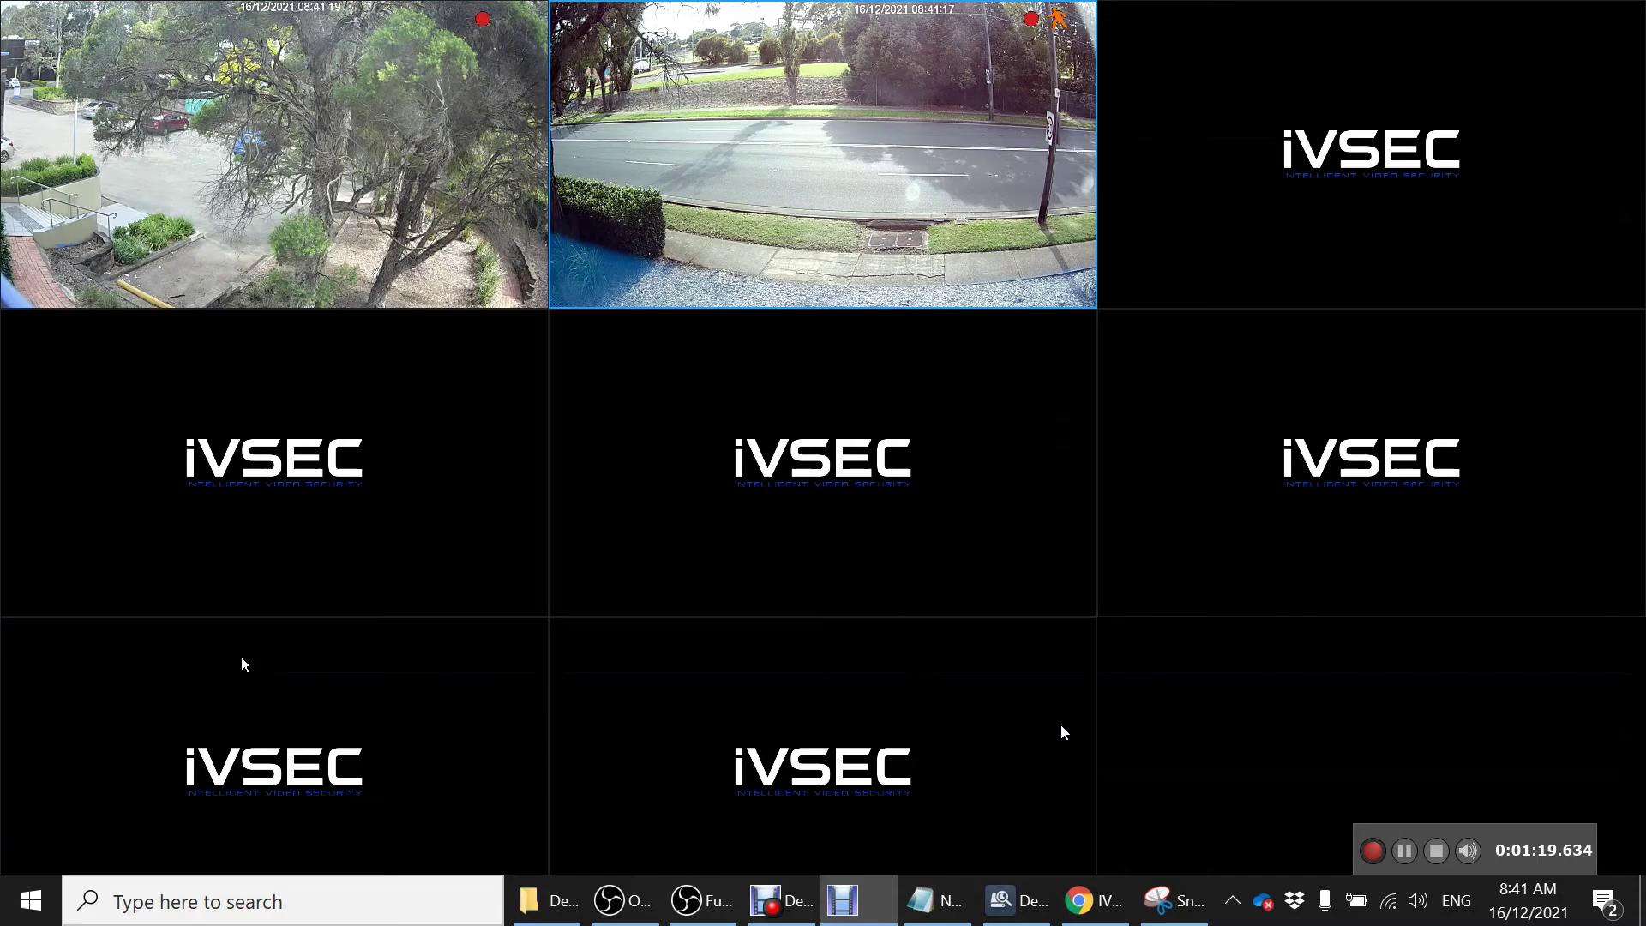
- Return to IP Camera Maintain to compare firmware: CH1 on V21.45.7.1_211123, CH2 on V21.45.7.0_210430
{"action": "left_click", "coordinate": [234, 390]}
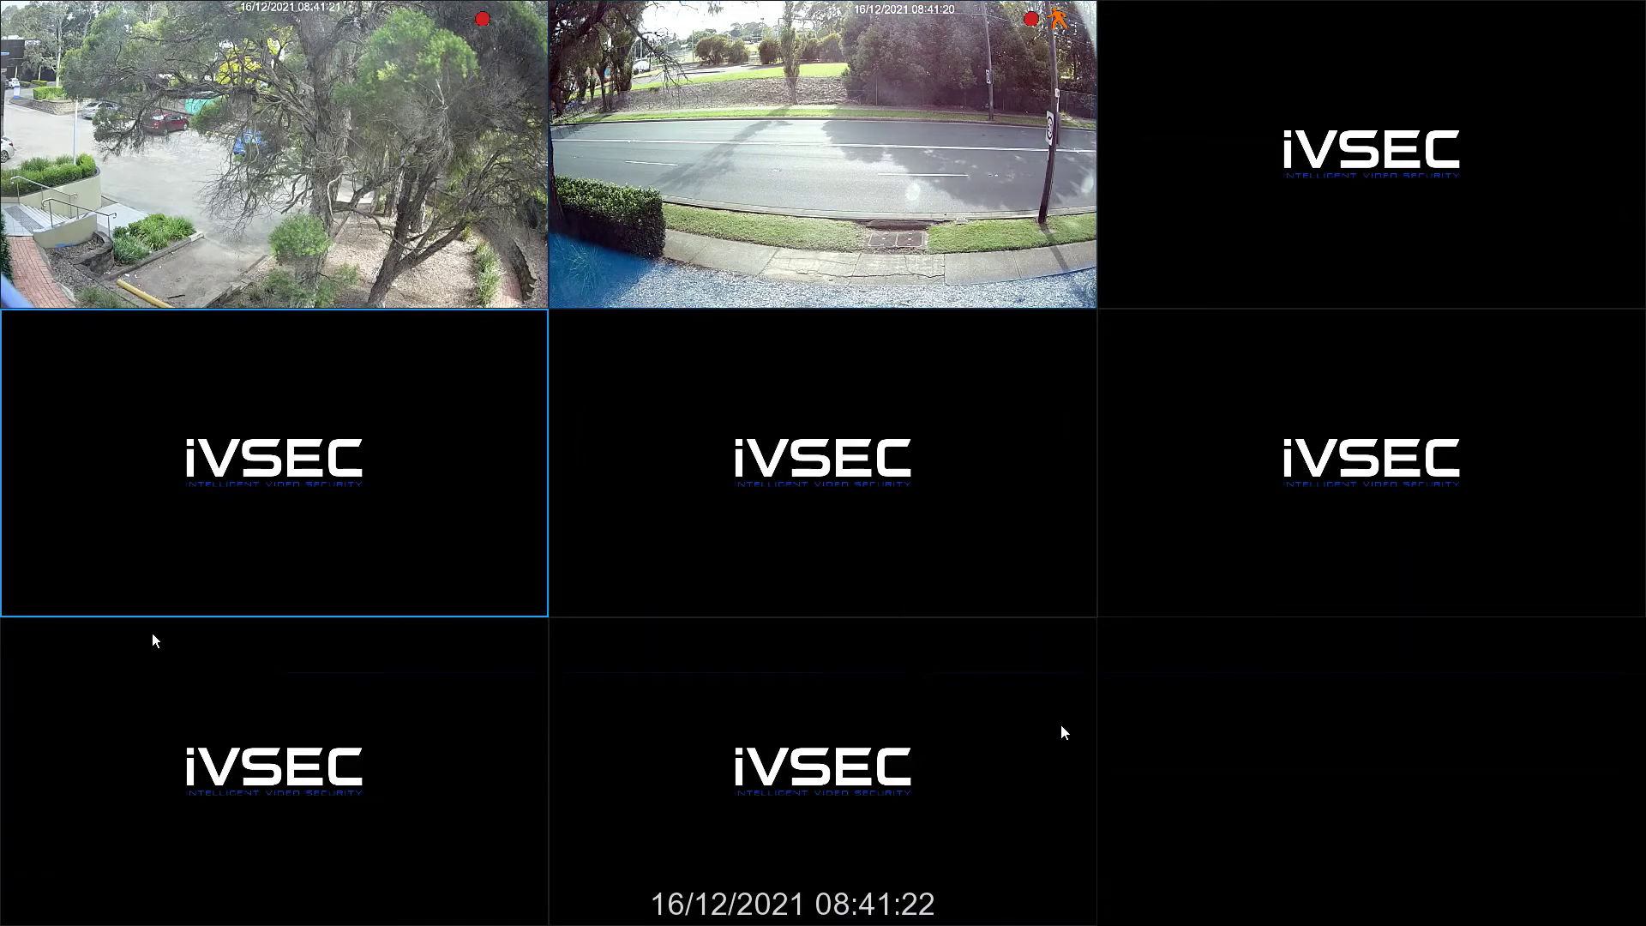
{"action": "left_click", "coordinate": [30, 906]}
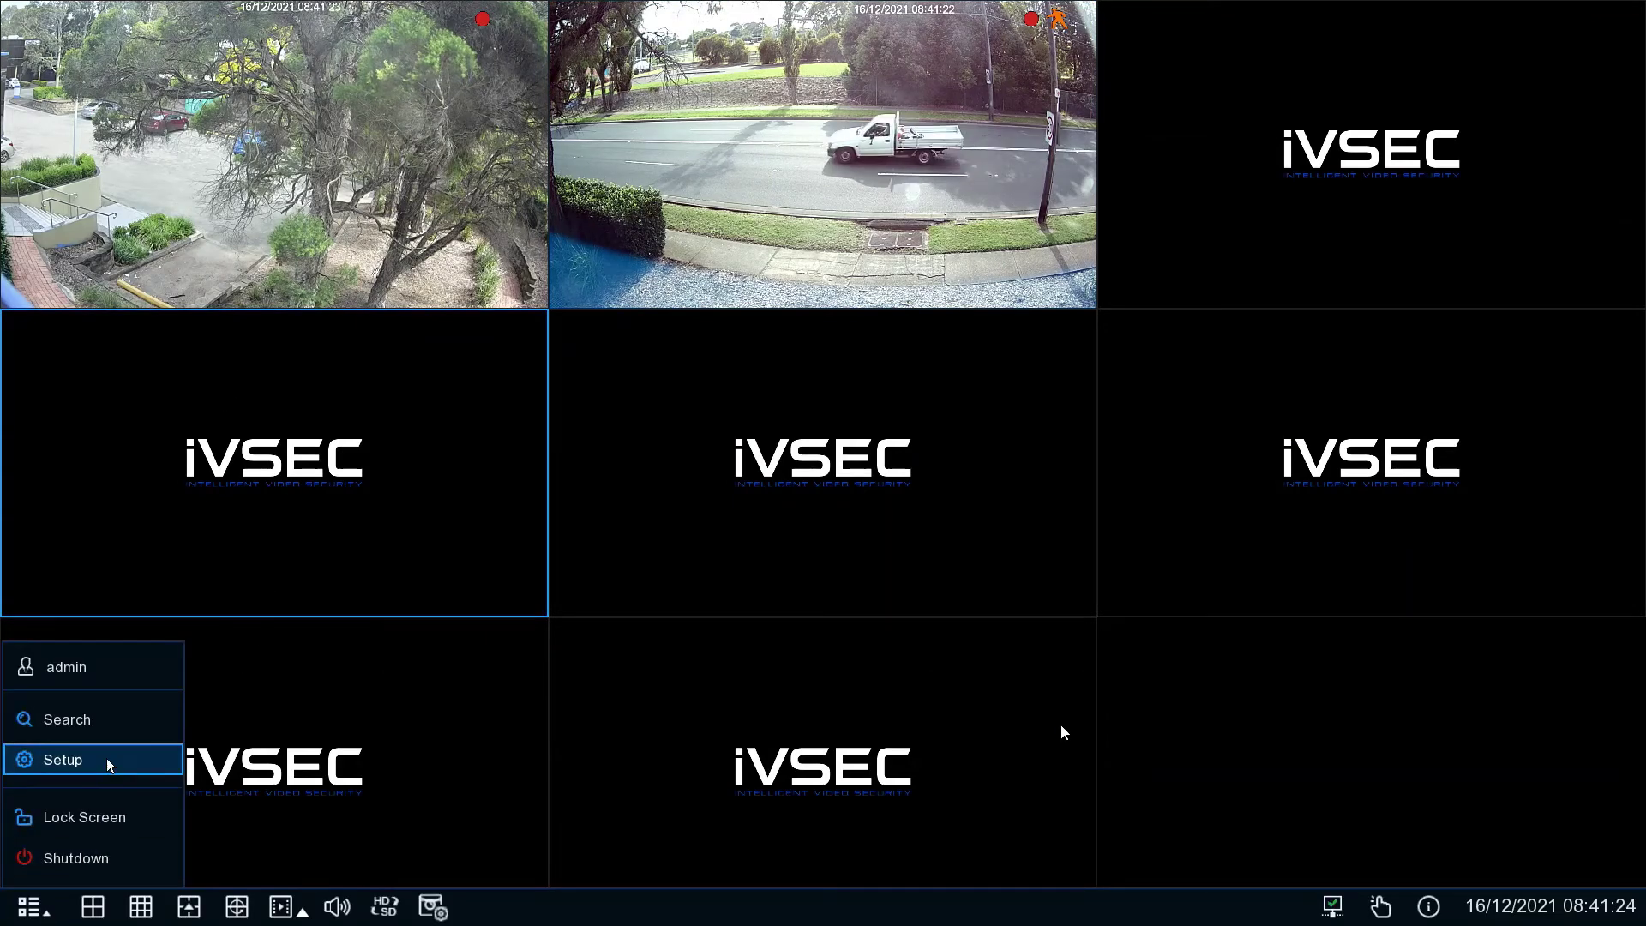
{"action": "left_click", "coordinate": [65, 759]}
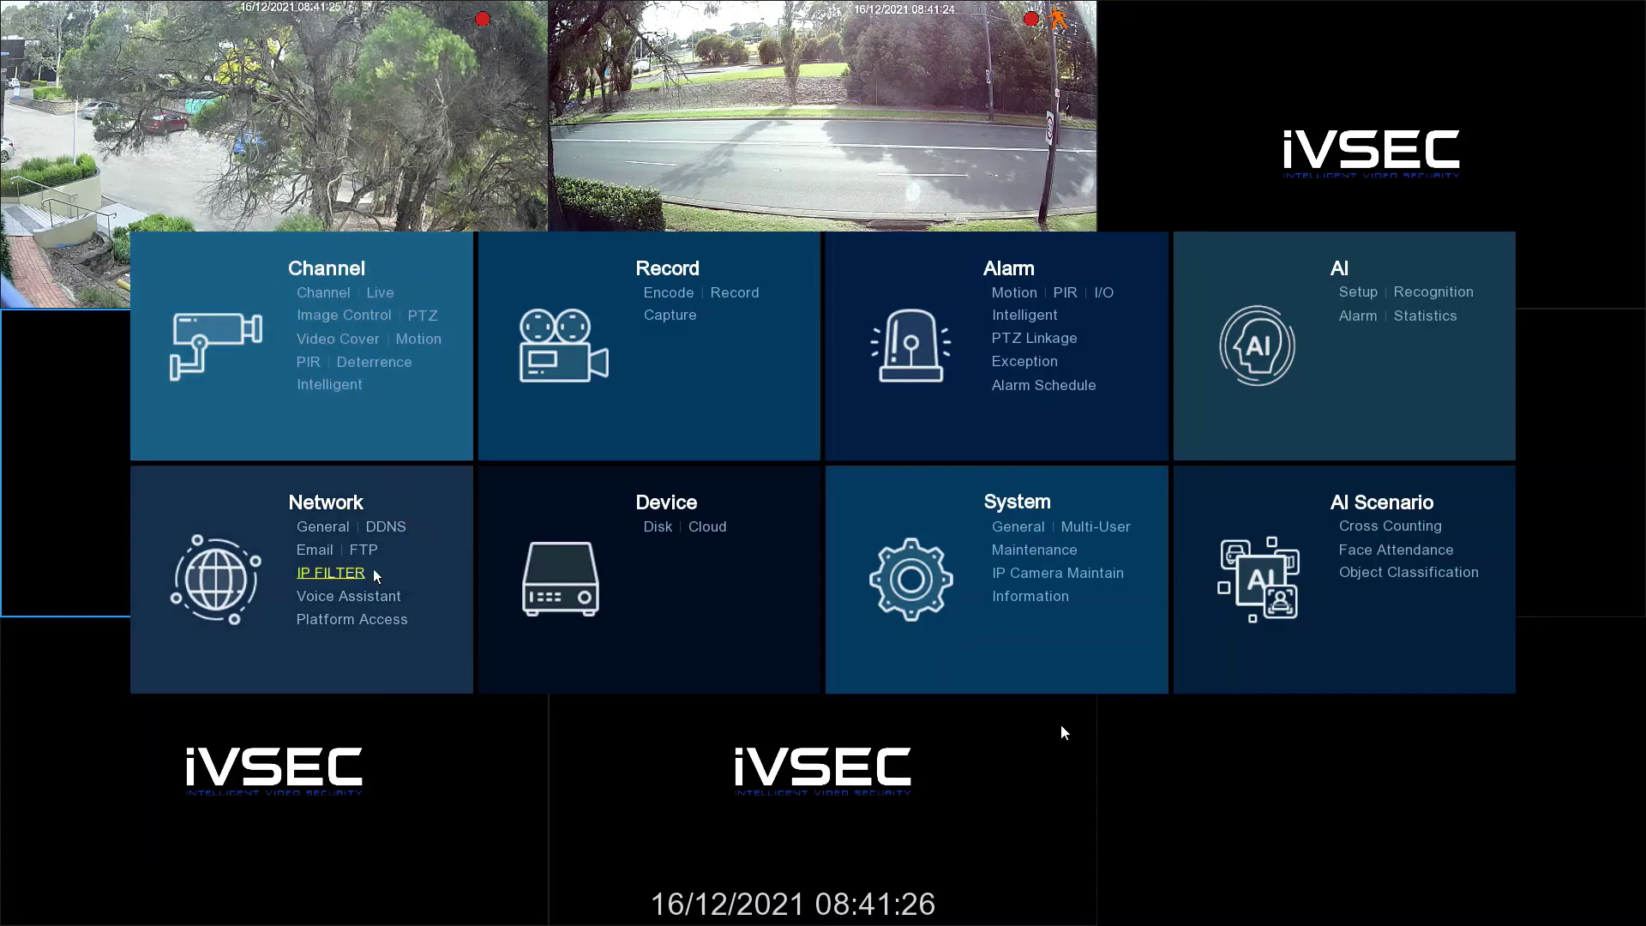
{"action": "left_click", "coordinate": [1051, 581]}
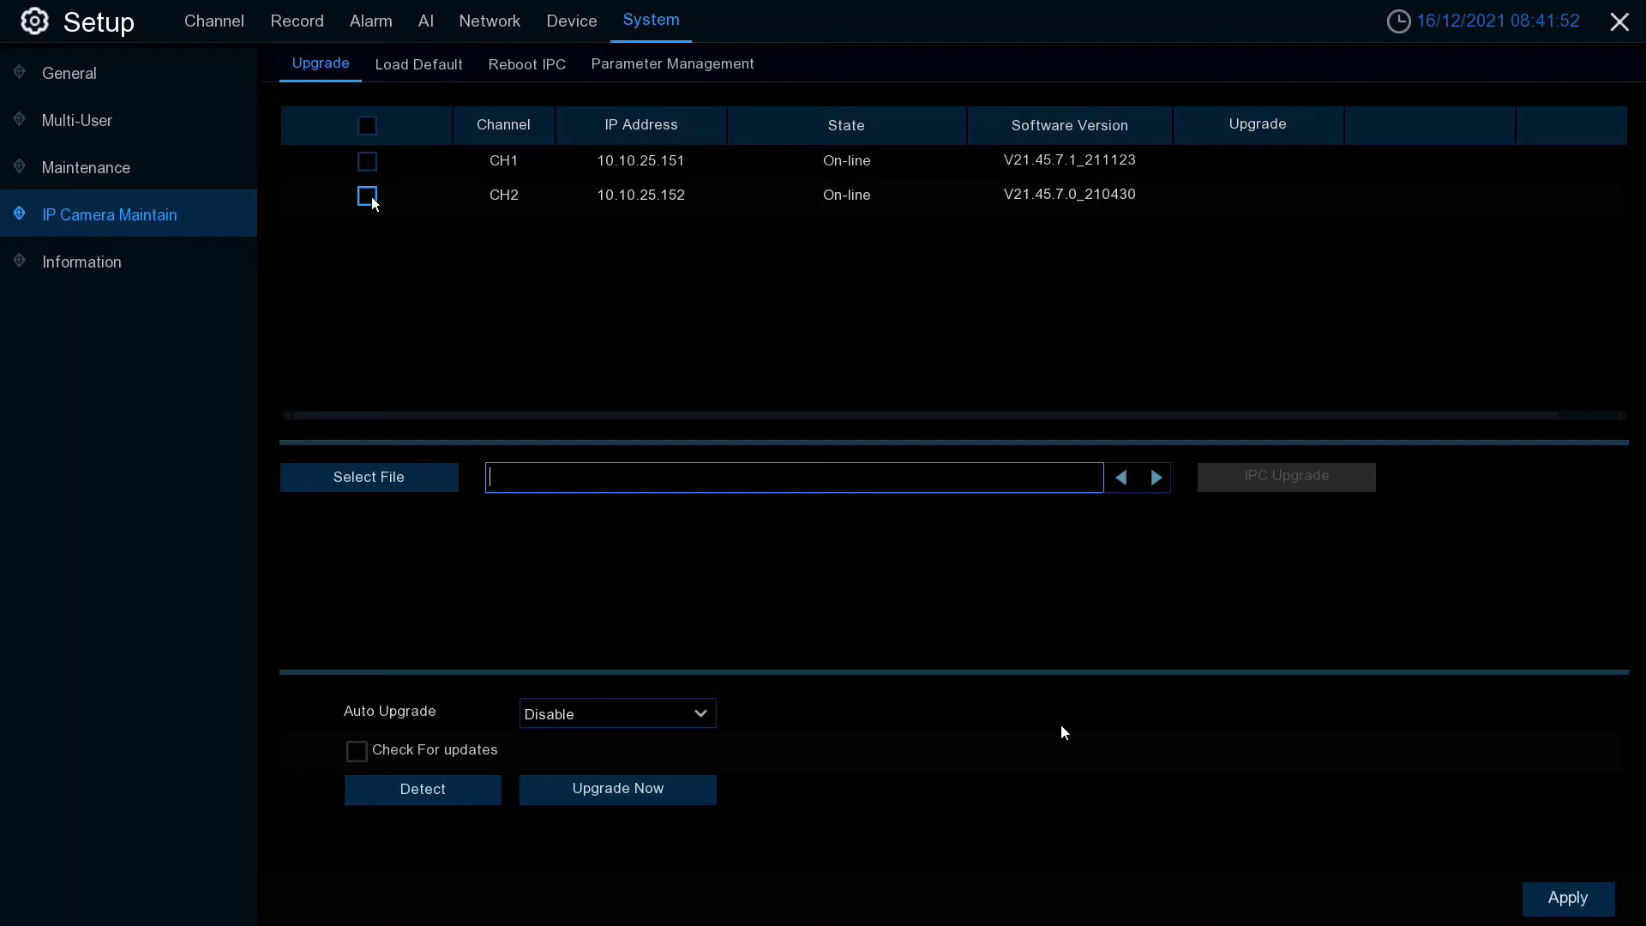
- Tick CH2 and load the NC323XD V21.45.7.1_211123 .sw firmware file from the USB ivsec folder
{"action": "left_click", "coordinate": [374, 200]}
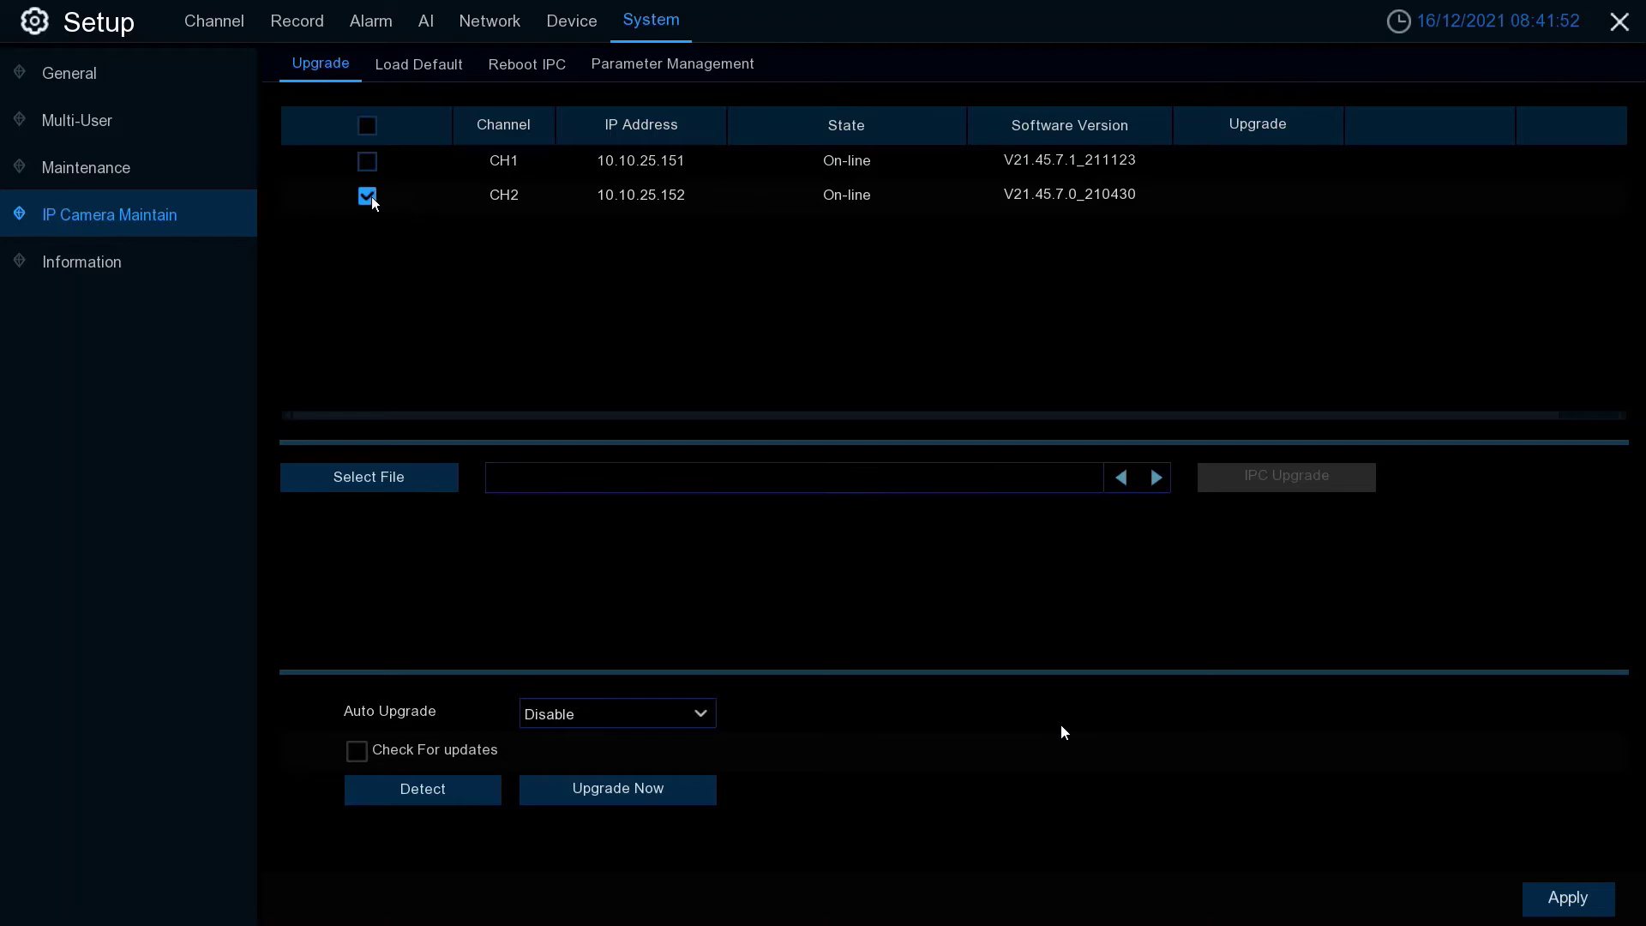
{"action": "left_click", "coordinate": [396, 479]}
{"action": "scroll", "coordinate": [703, 490], "scroll_direction": "down", "scroll_amount": 2}
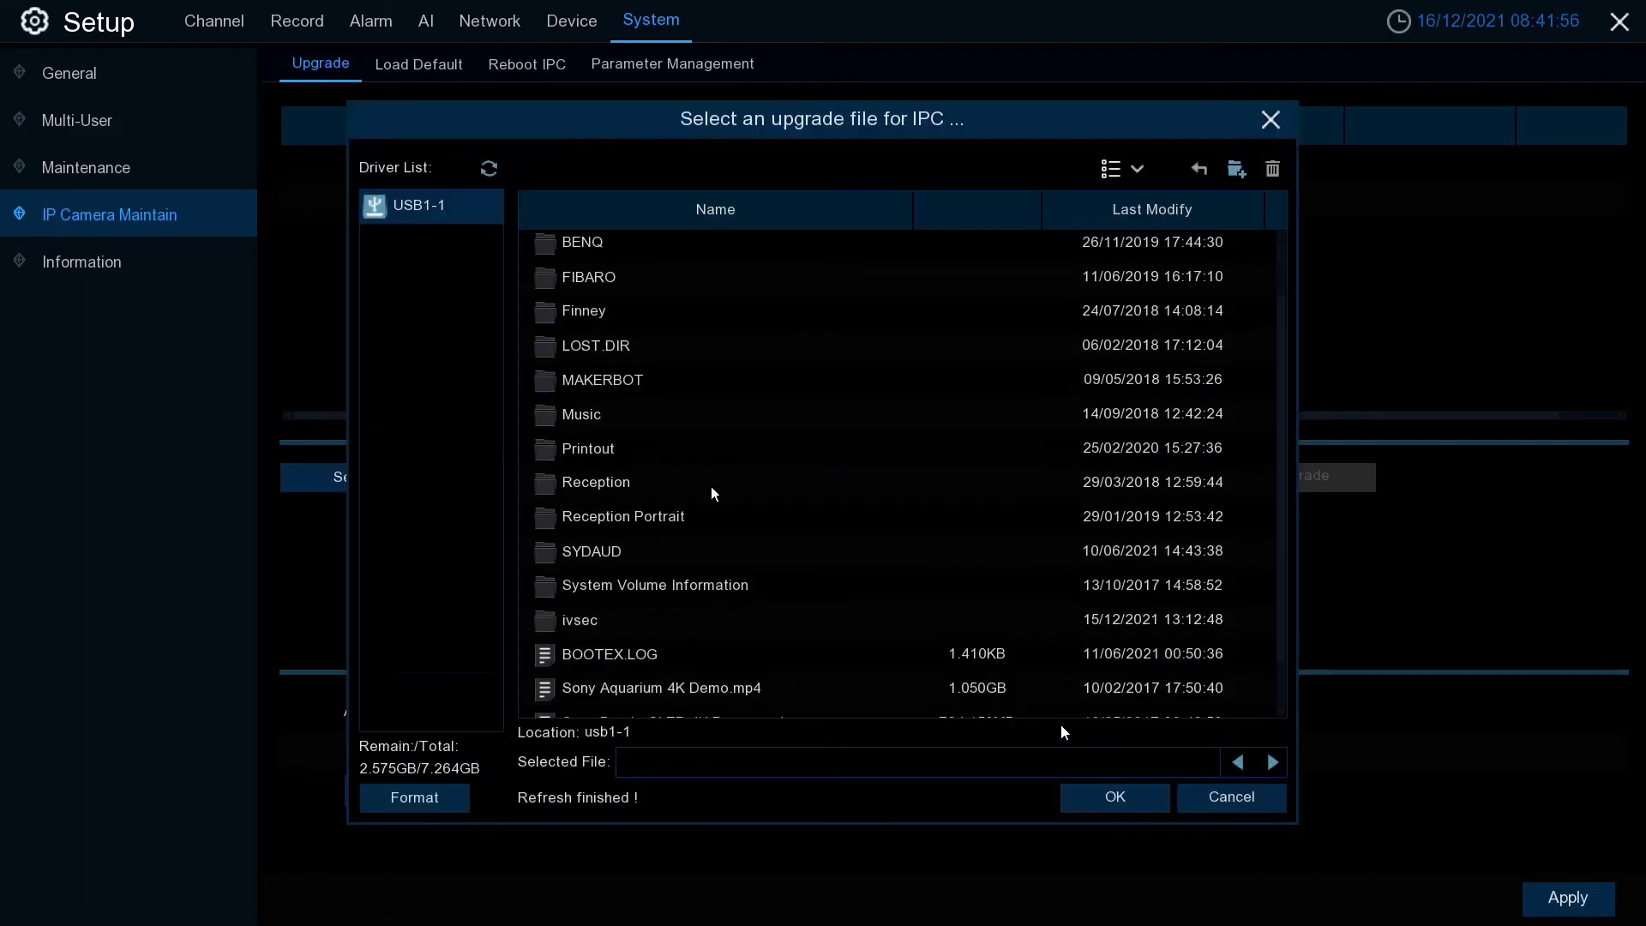
{"action": "left_click", "coordinate": [600, 621]}
{"action": "double_click", "coordinate": [600, 622]}
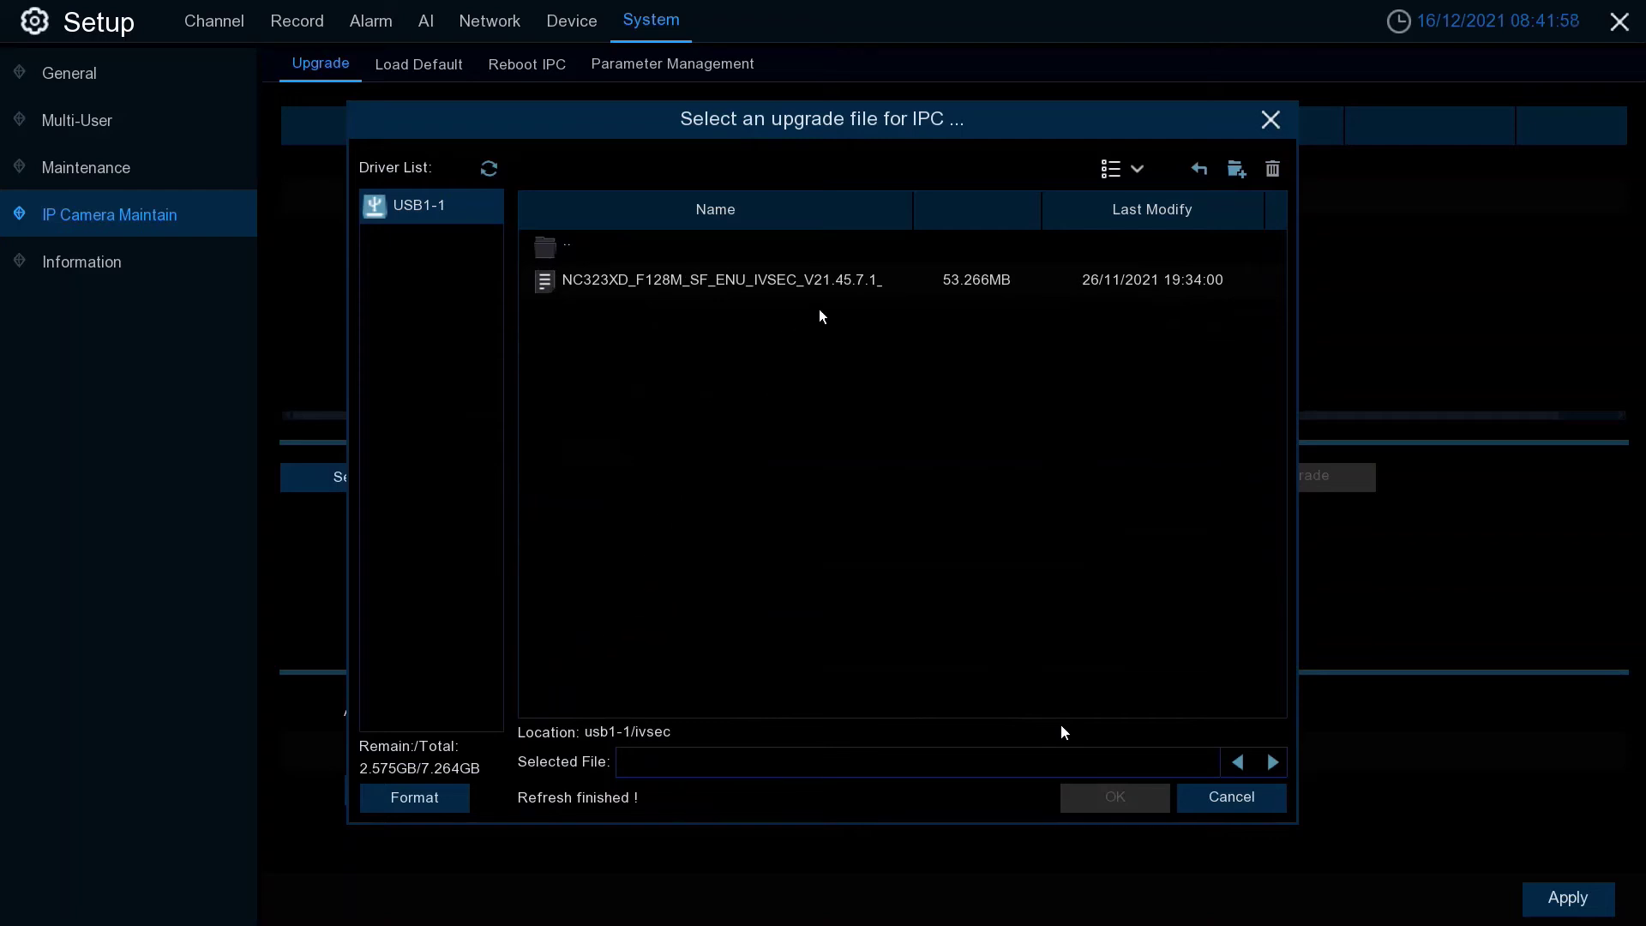
{"action": "left_click", "coordinate": [884, 280]}
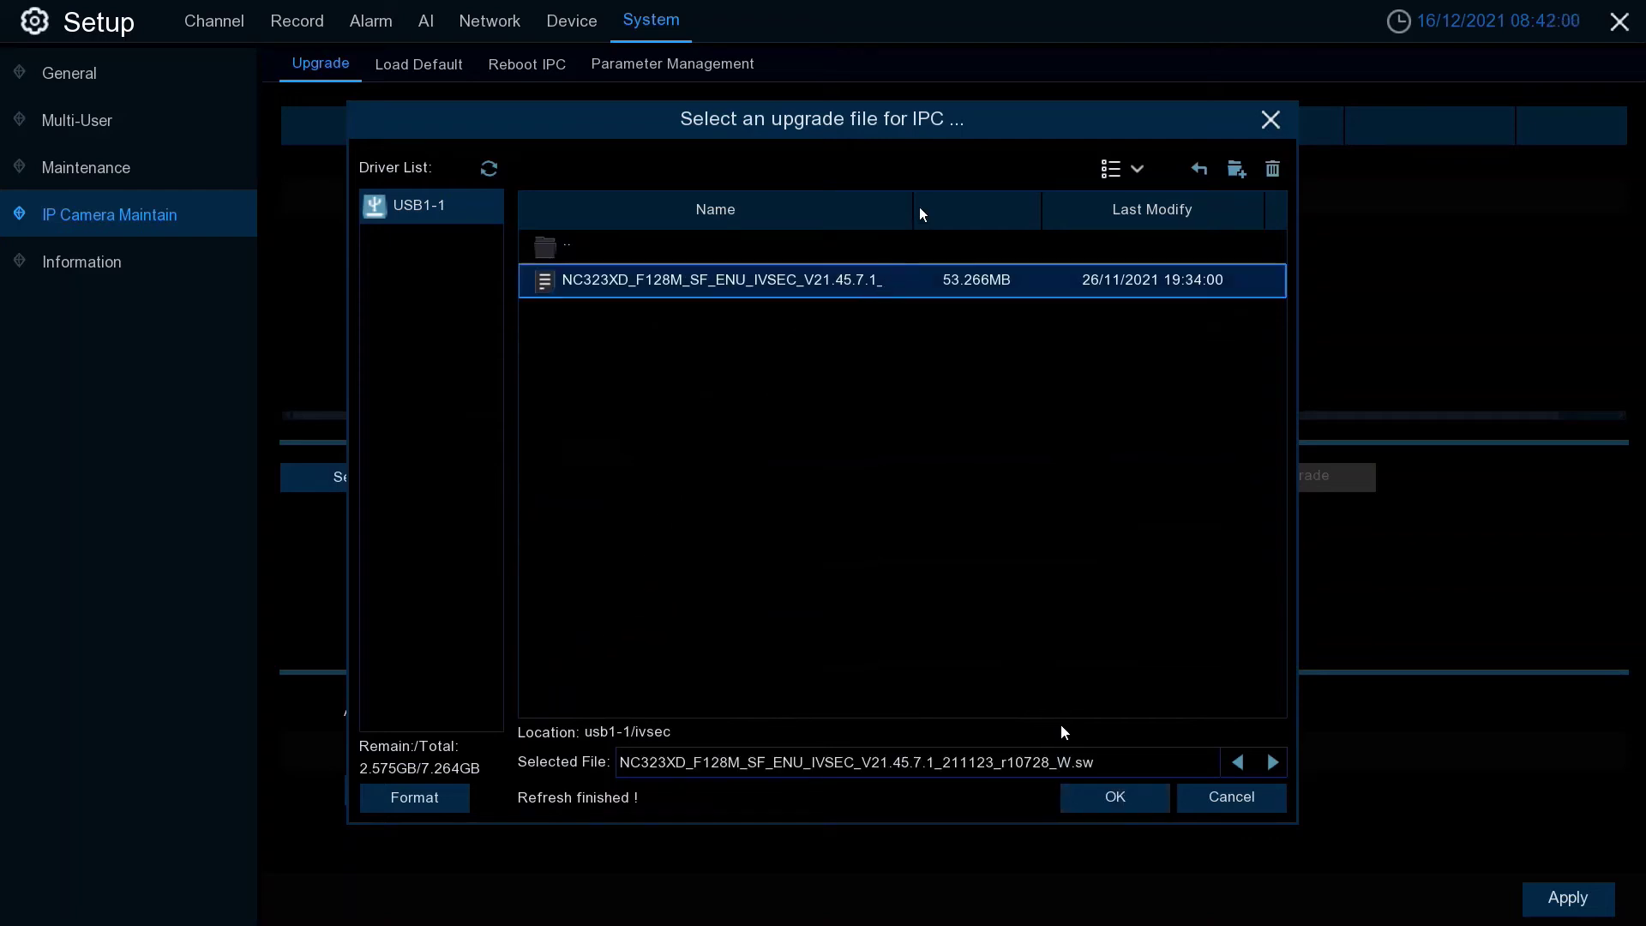
{"action": "left_click_drag", "start_coordinate": [914, 216], "coordinate": [1125, 220]}
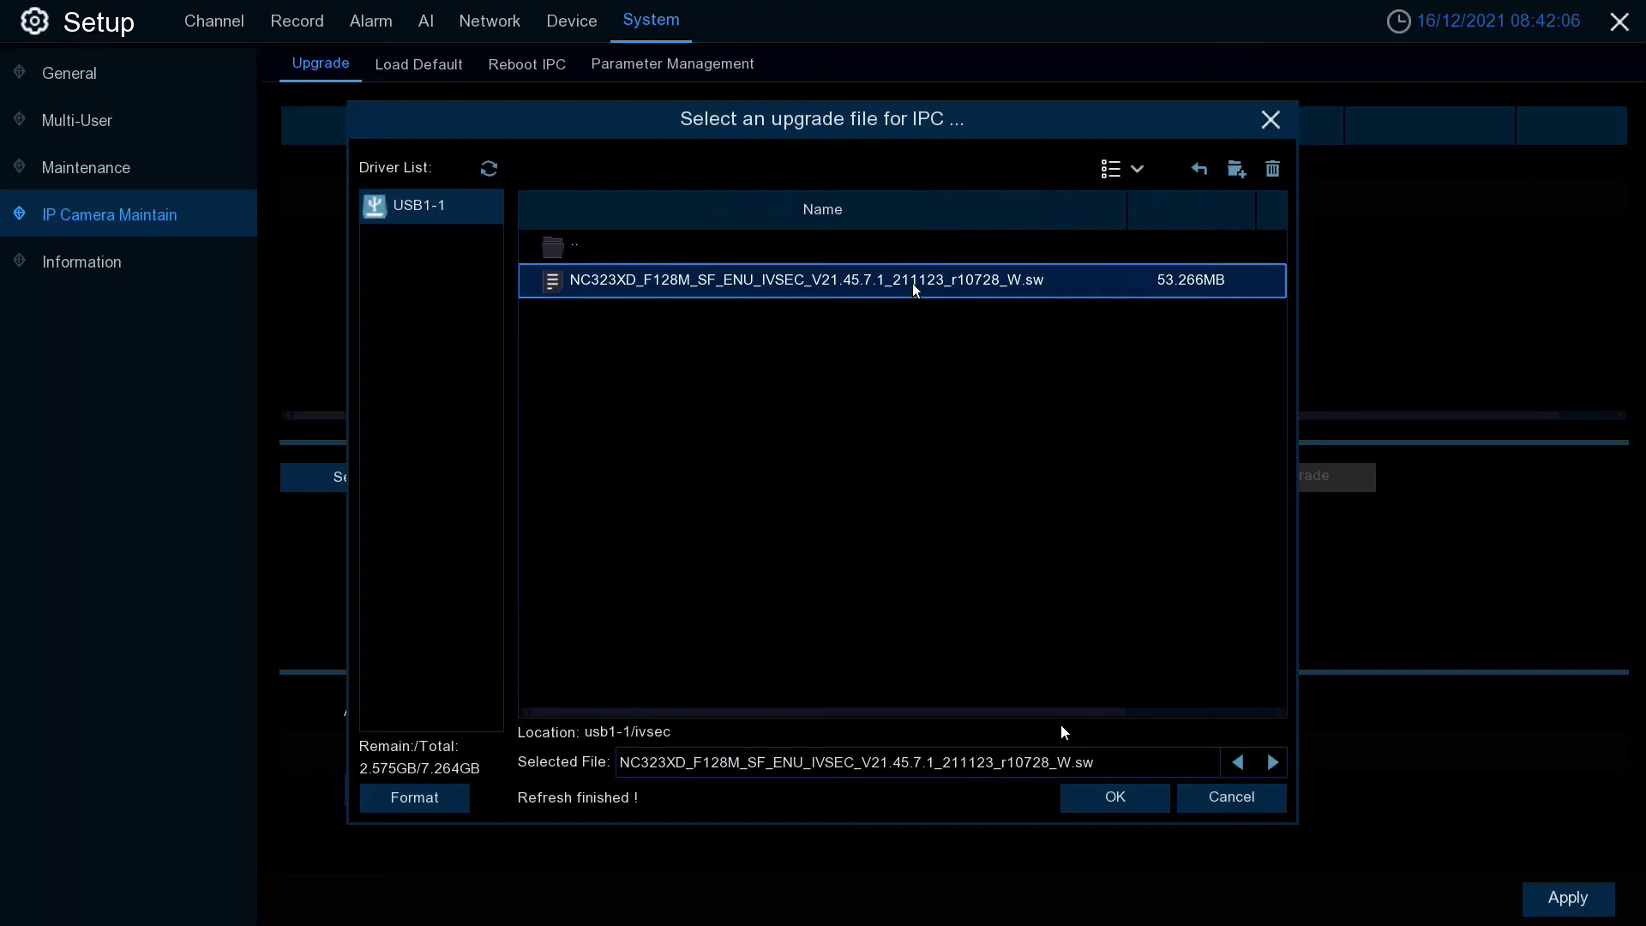
{"action": "left_click", "coordinate": [1108, 795]}
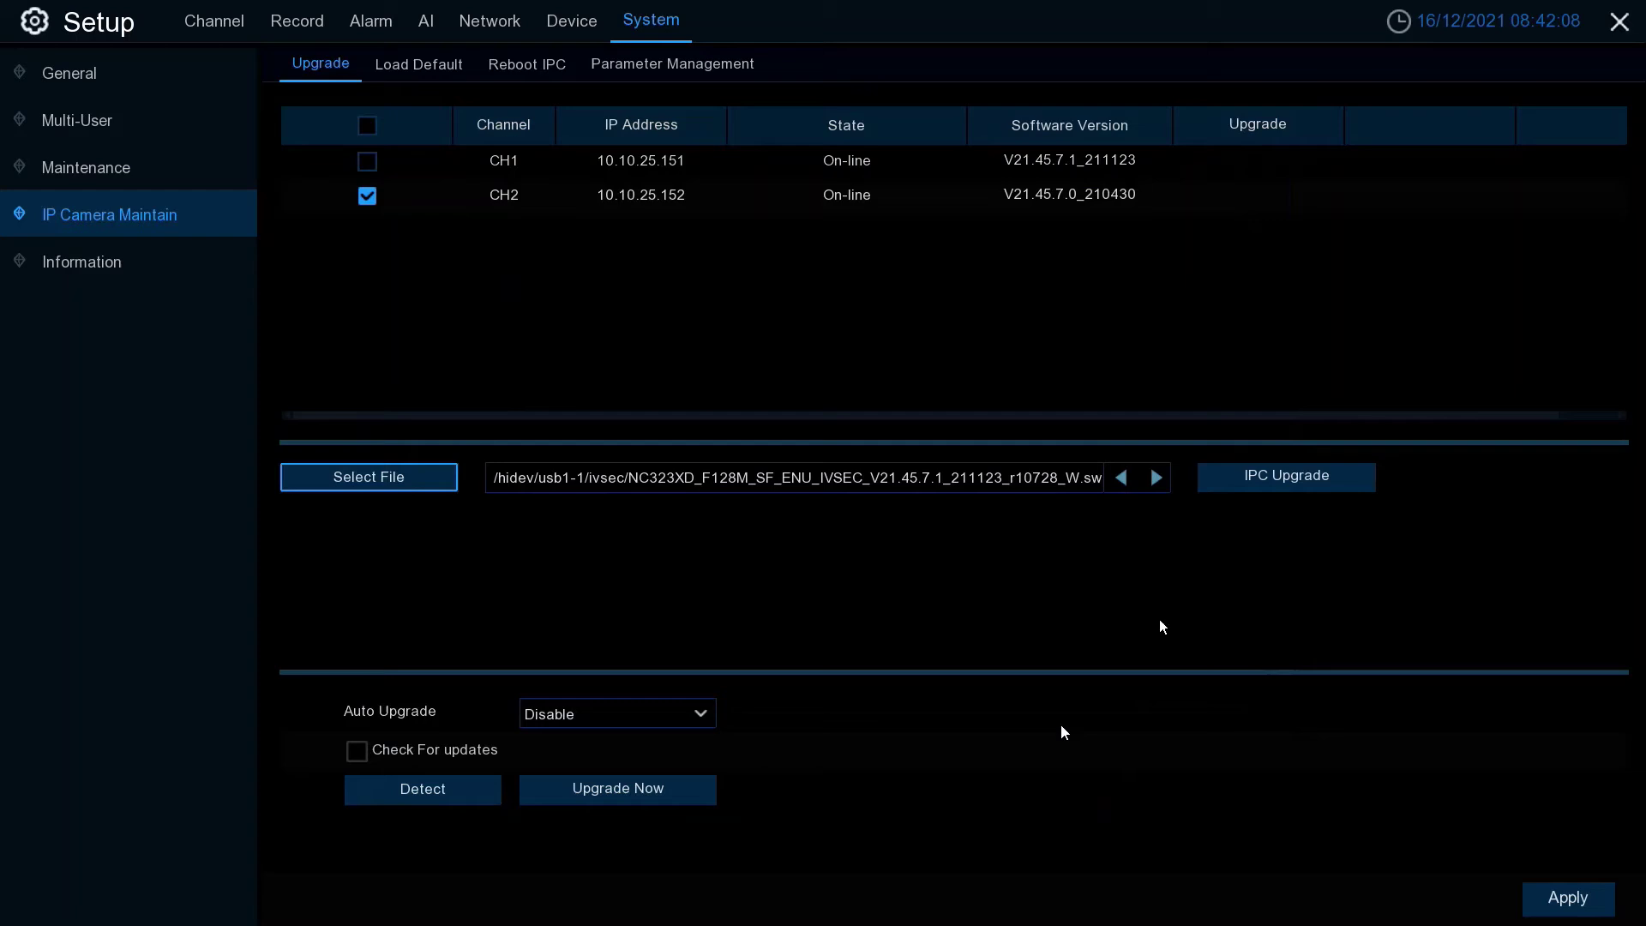
- Start the CH2 IPC Upgrade and authenticate with the admin password until it reports Upgrade success
{"action": "left_click", "coordinate": [1301, 482]}
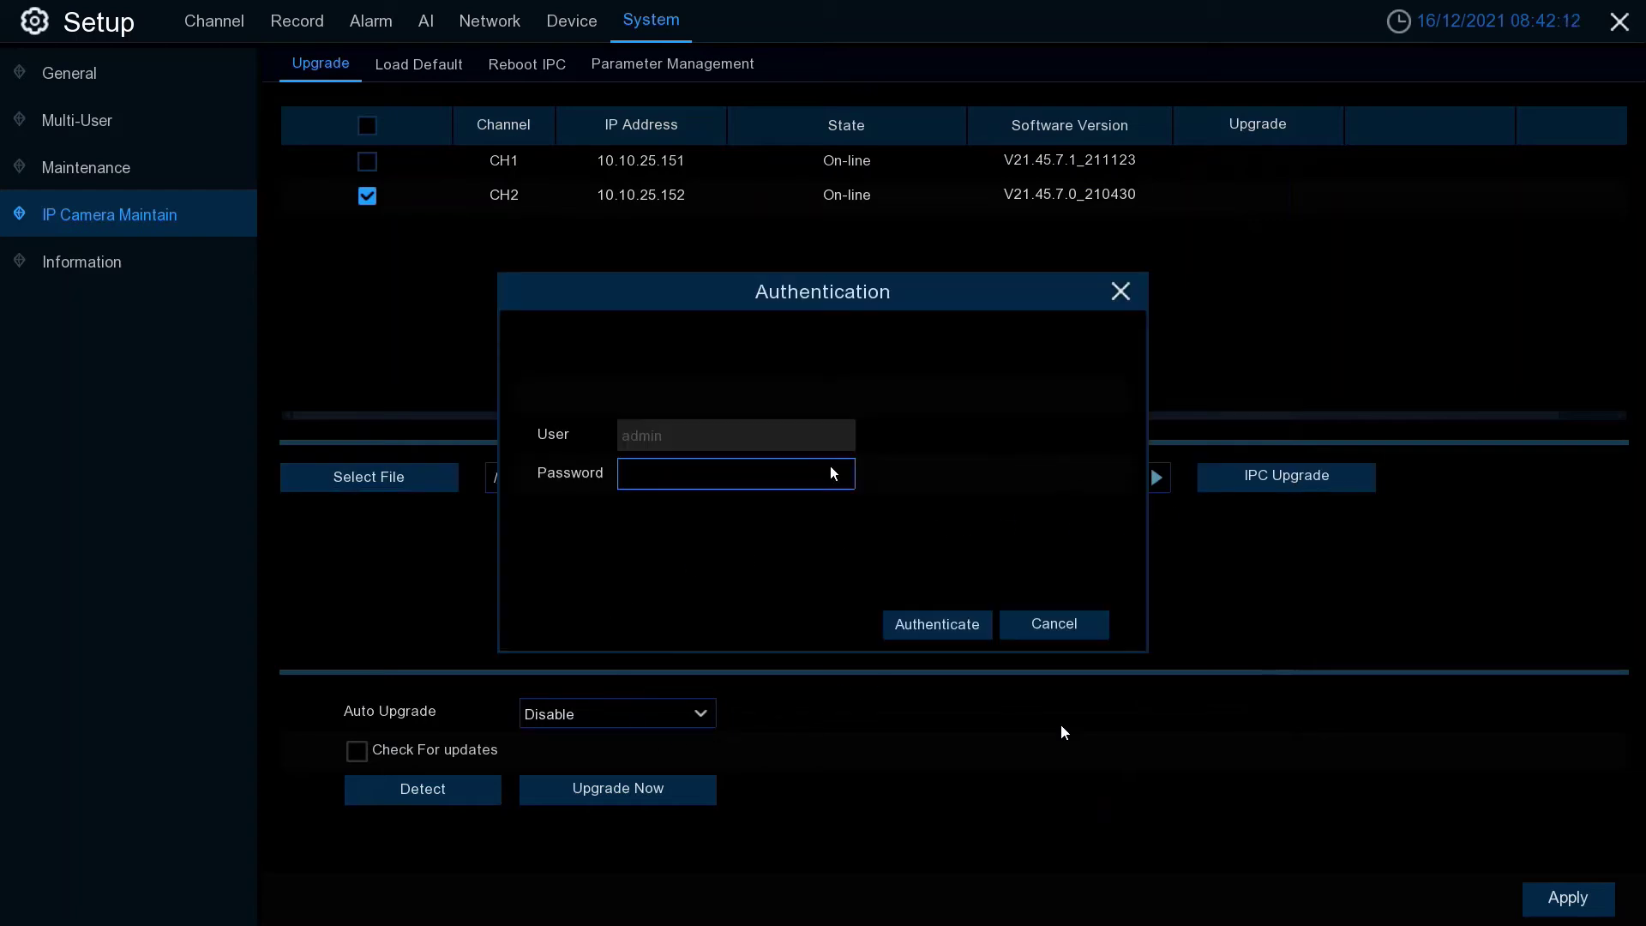
{"action": "left_click", "coordinate": [756, 481]}
{"action": "left_click", "coordinate": [875, 511]}
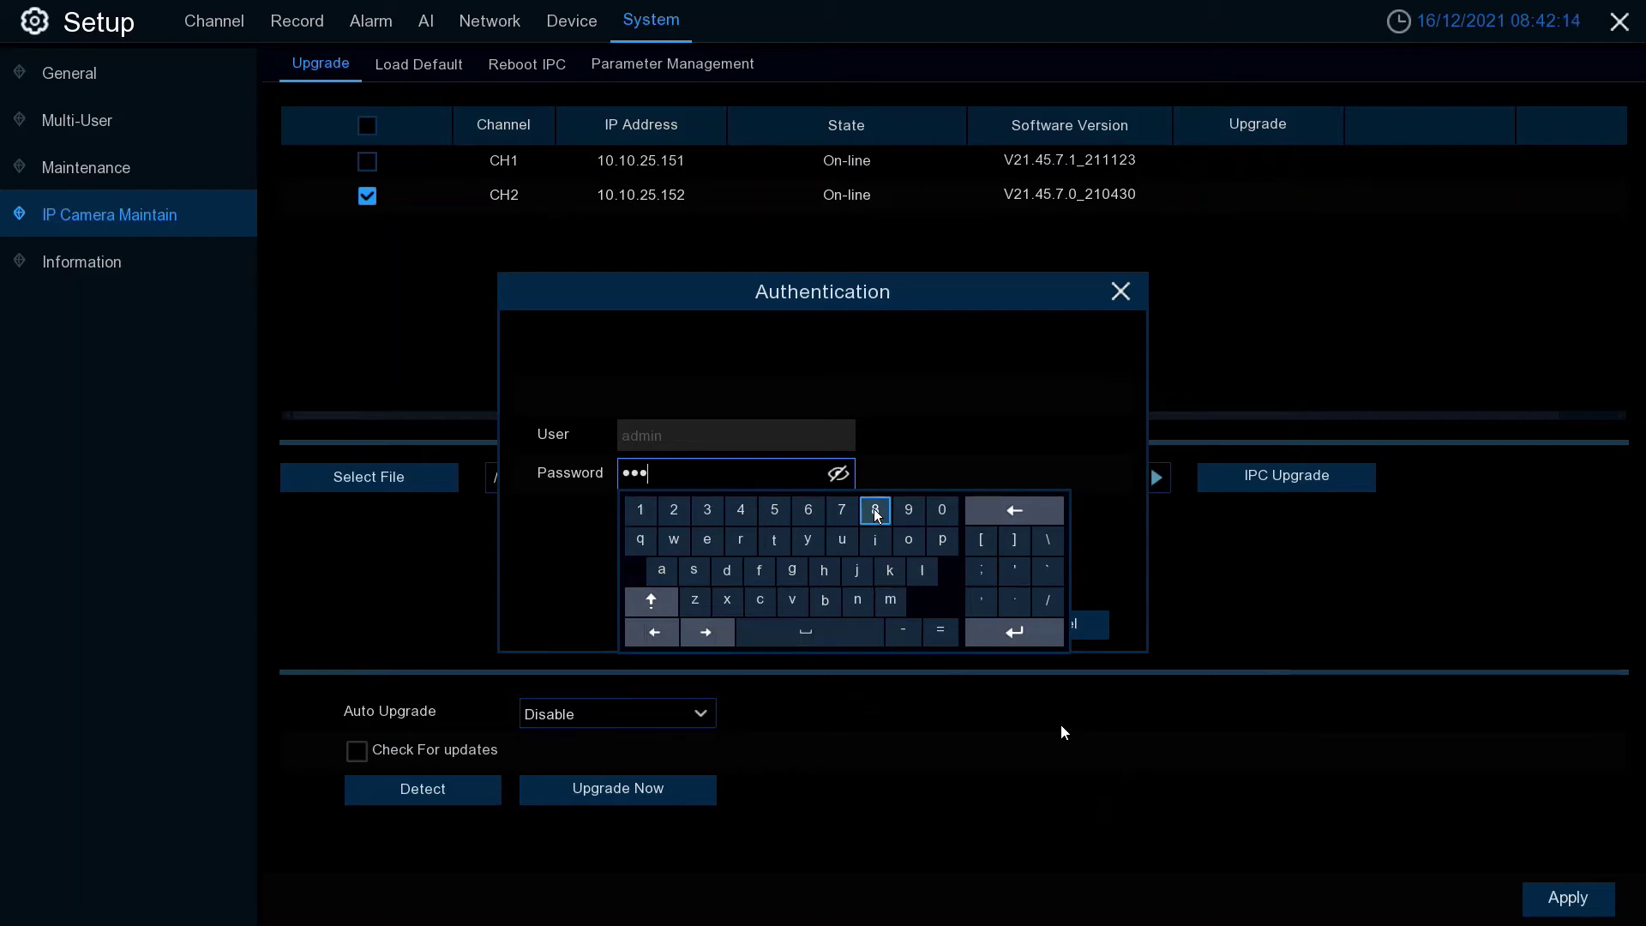
{"action": "left_click", "coordinate": [874, 511]}
{"action": "left_click", "coordinate": [874, 511]}
{"action": "left_click", "coordinate": [874, 511]}
{"action": "left_click", "coordinate": [874, 511]}
{"action": "left_click", "coordinate": [909, 470]}
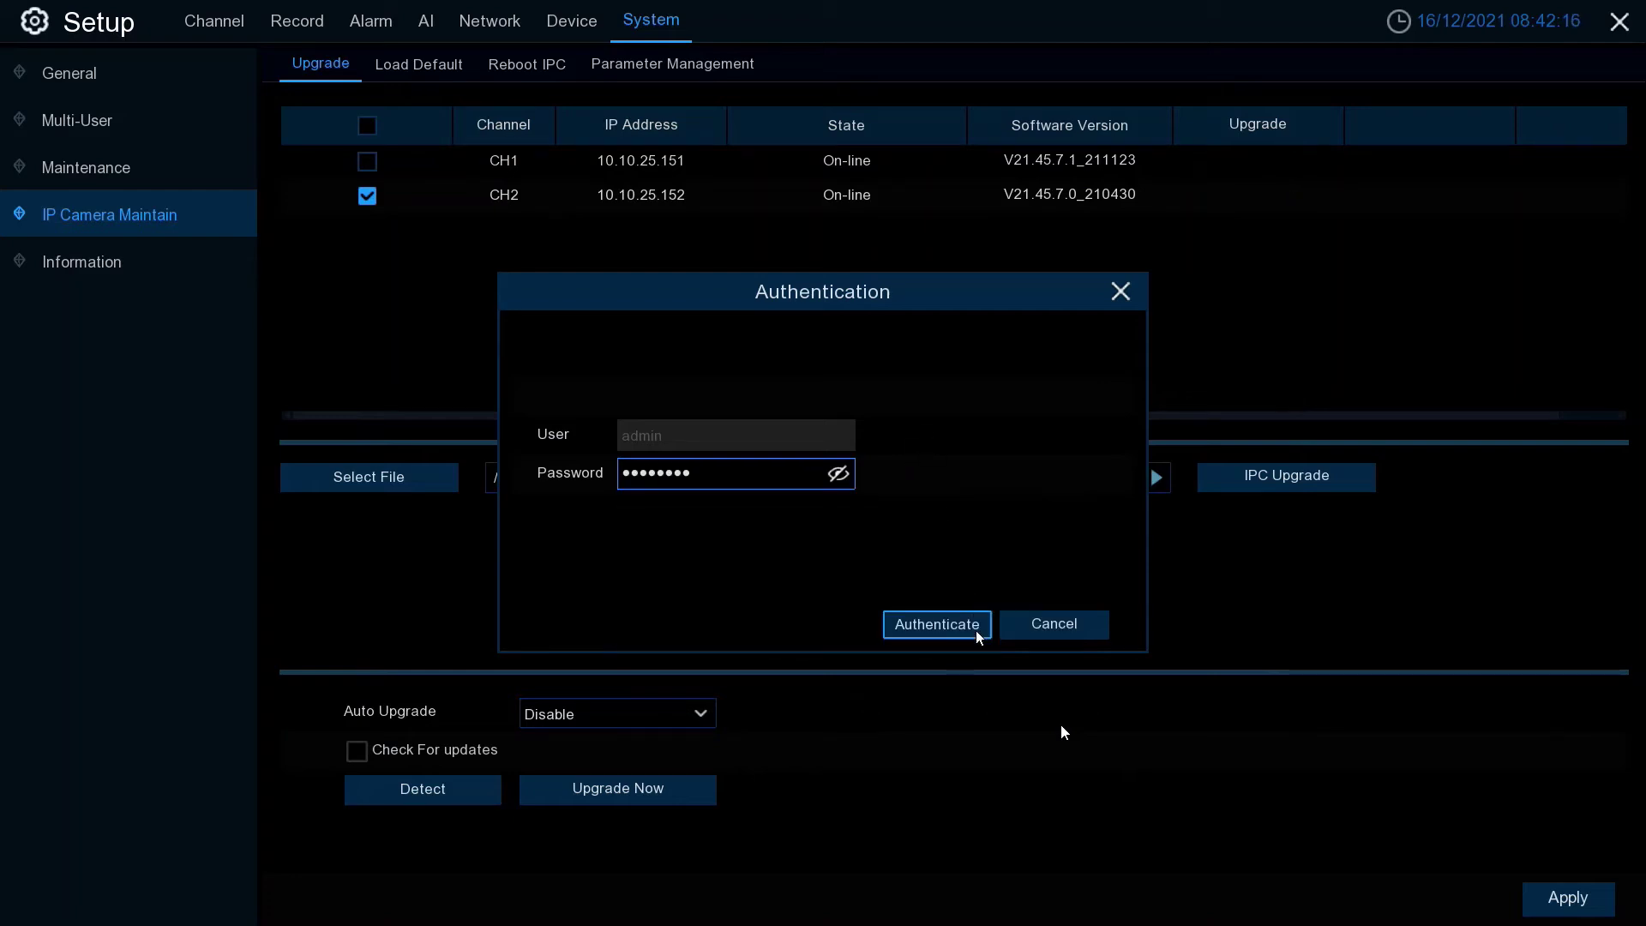
{"action": "left_click", "coordinate": [970, 633]}
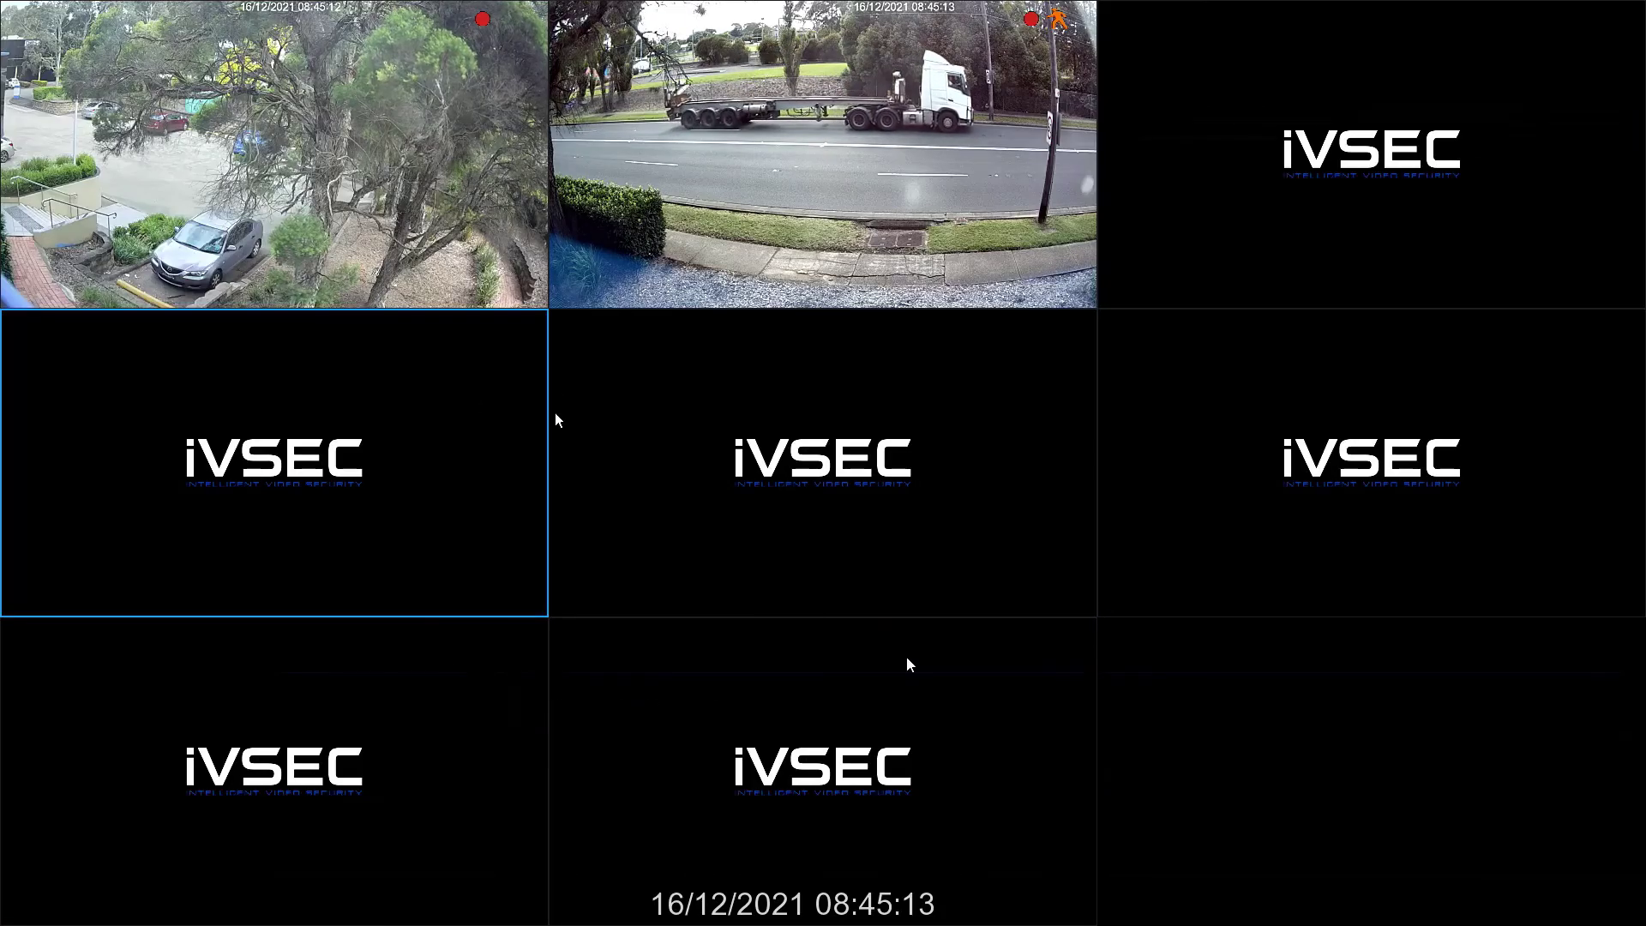
{"action": "left_click", "coordinate": [553, 422]}
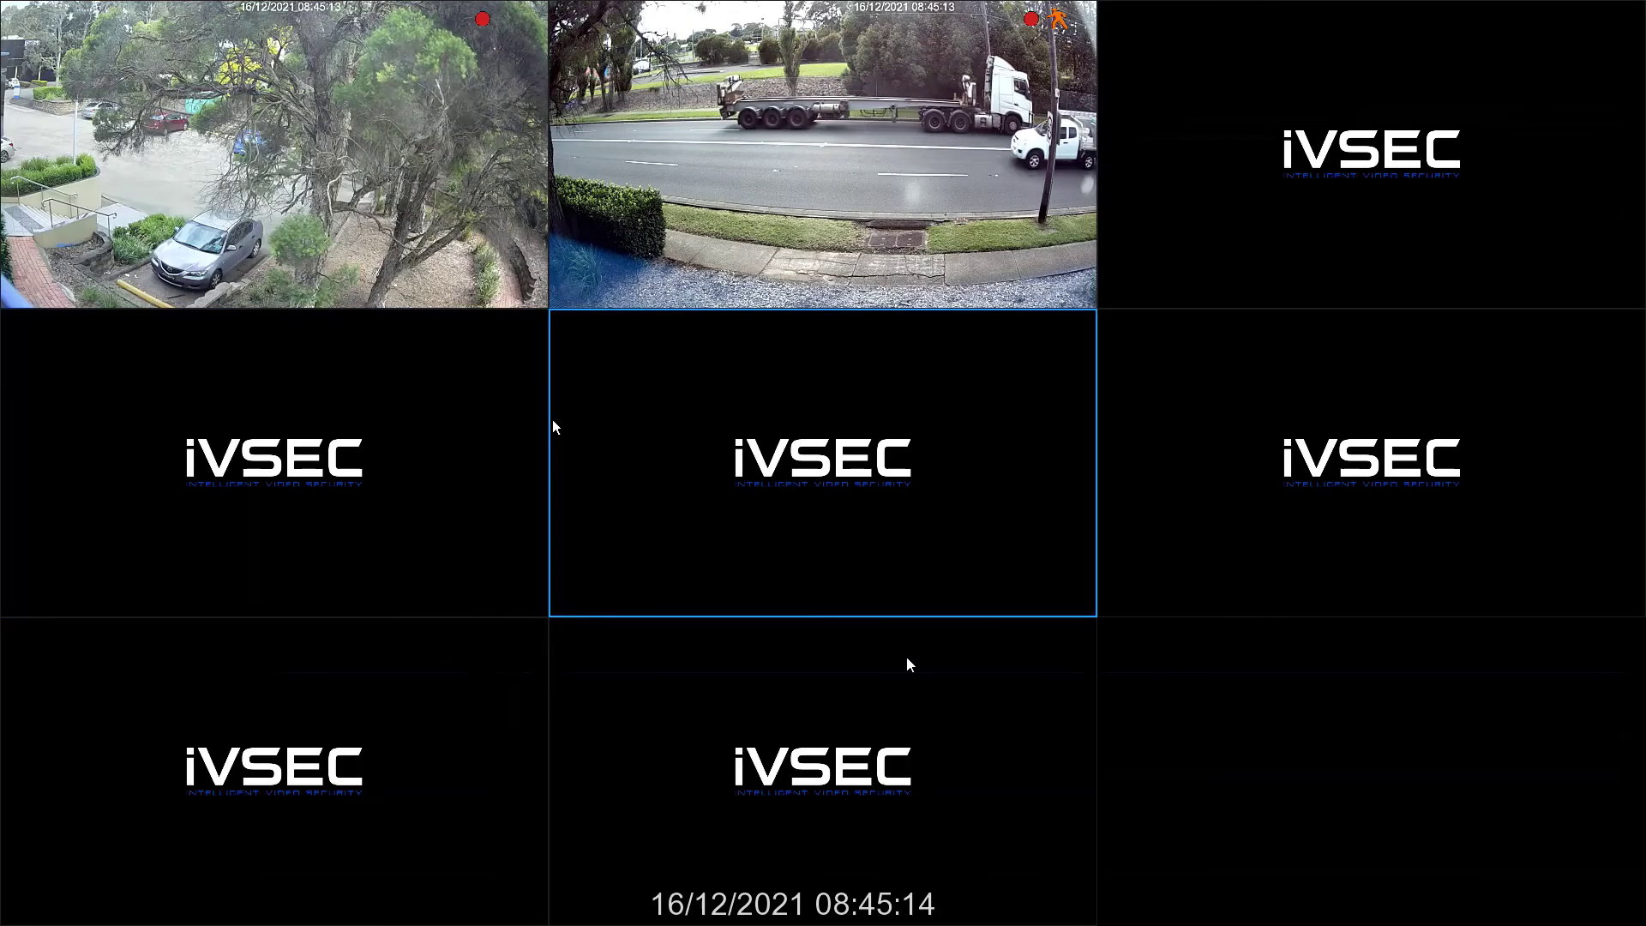
{"action": "mouse_move", "coordinate": [111, 910]}
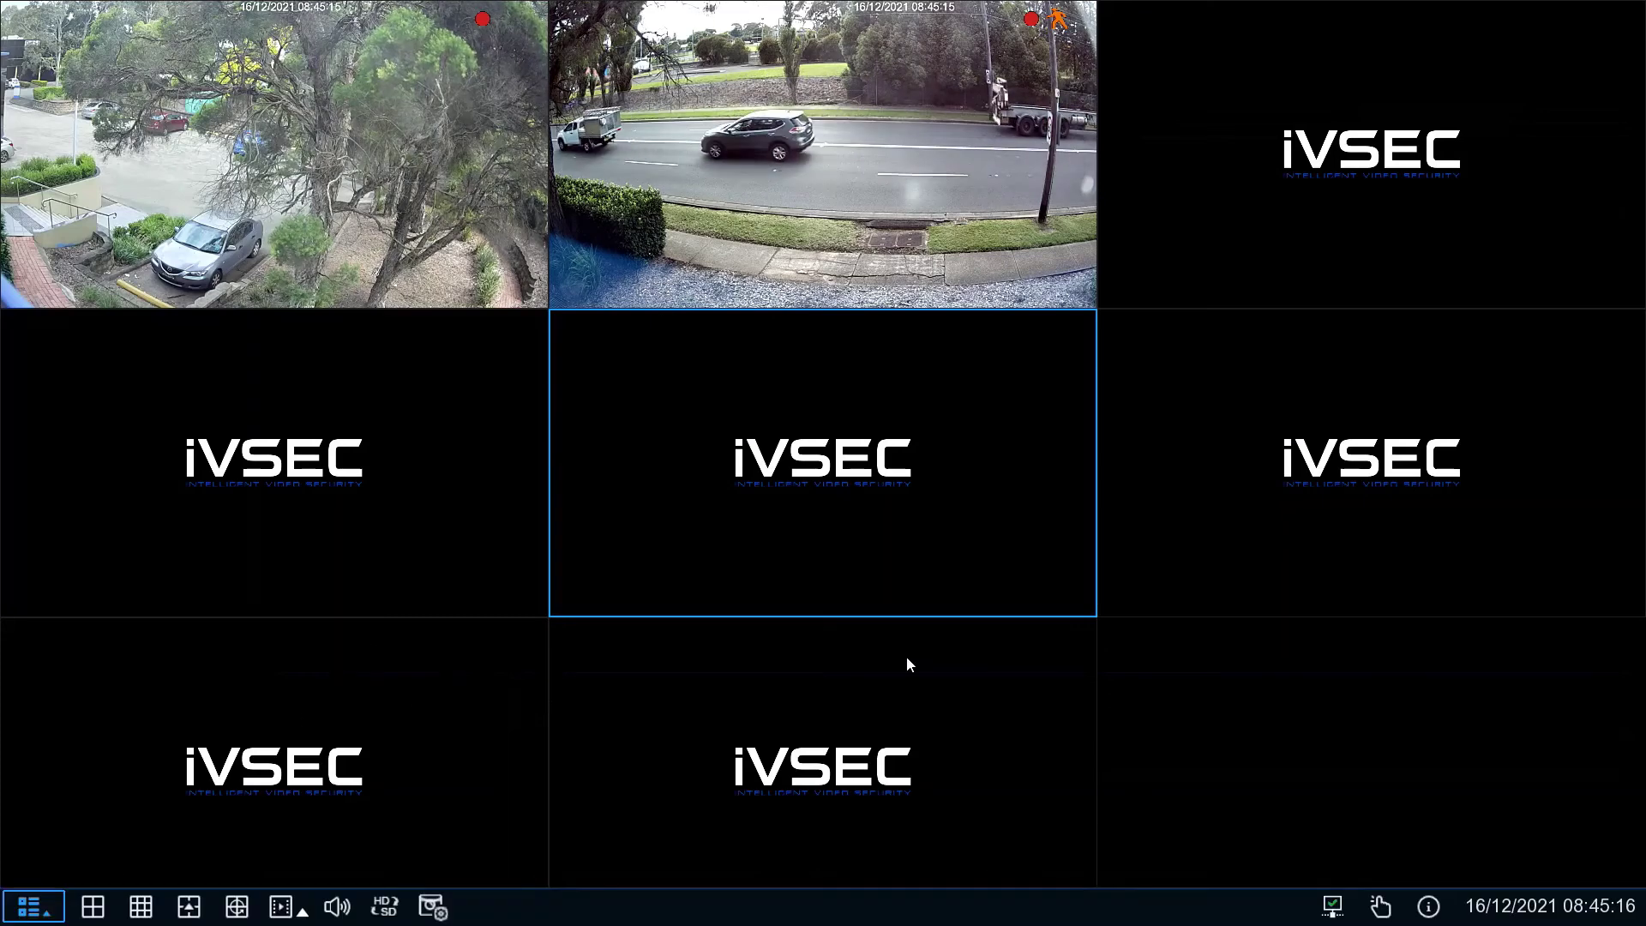
{"action": "left_click", "coordinate": [33, 907]}
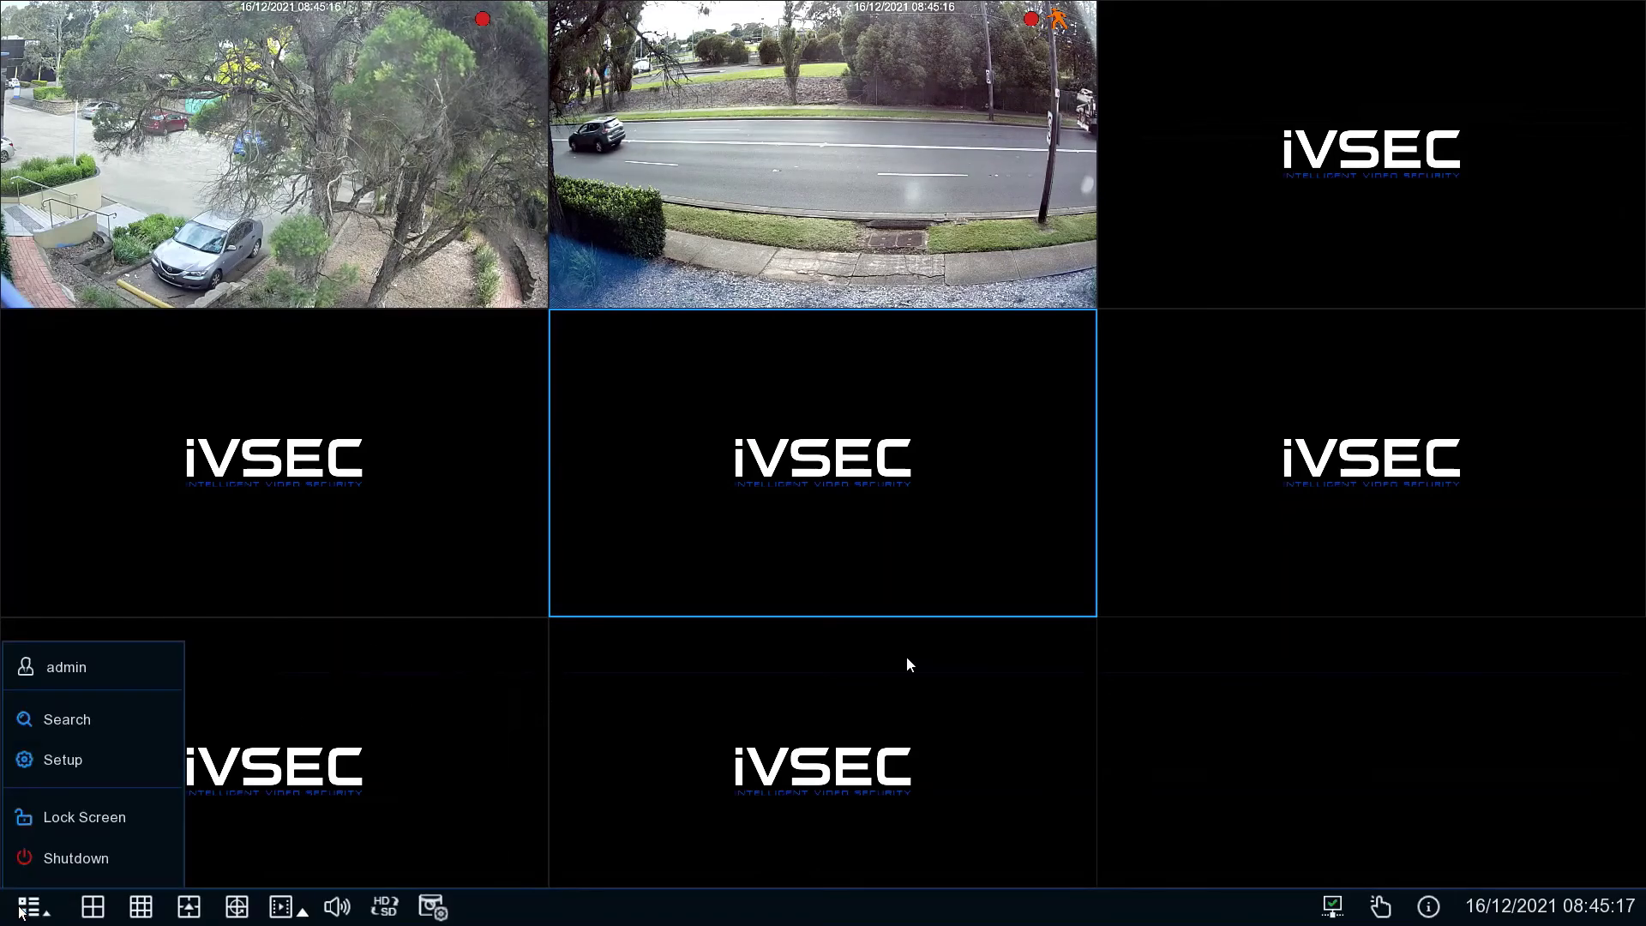
{"action": "left_click", "coordinate": [111, 764]}
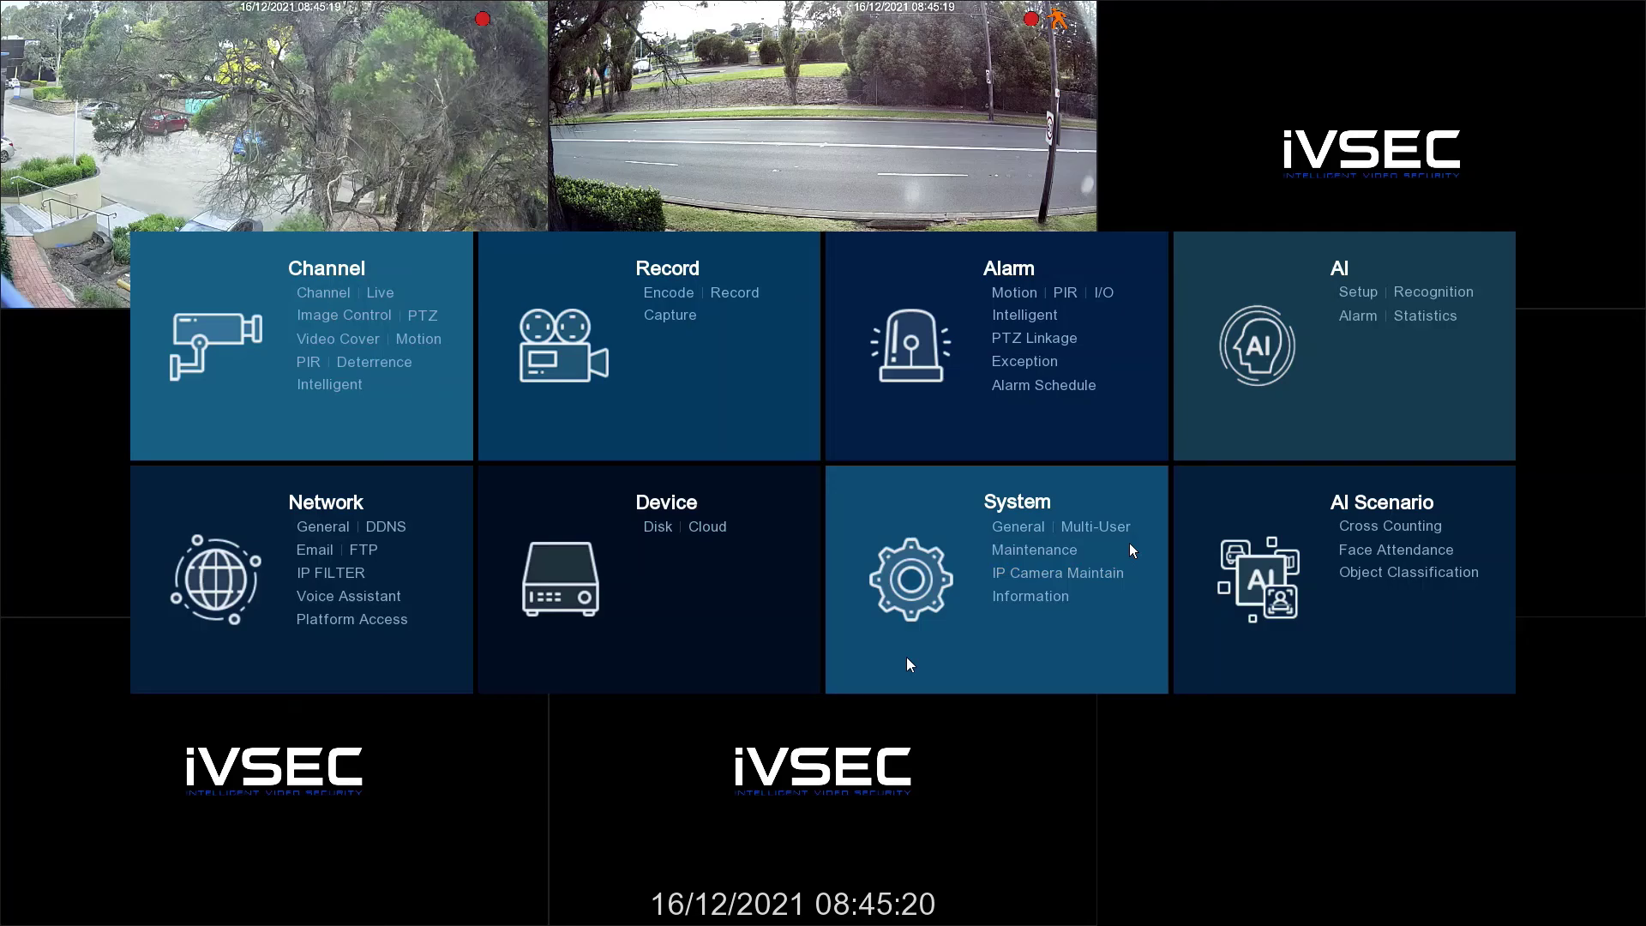
{"action": "left_click", "coordinate": [1082, 573]}
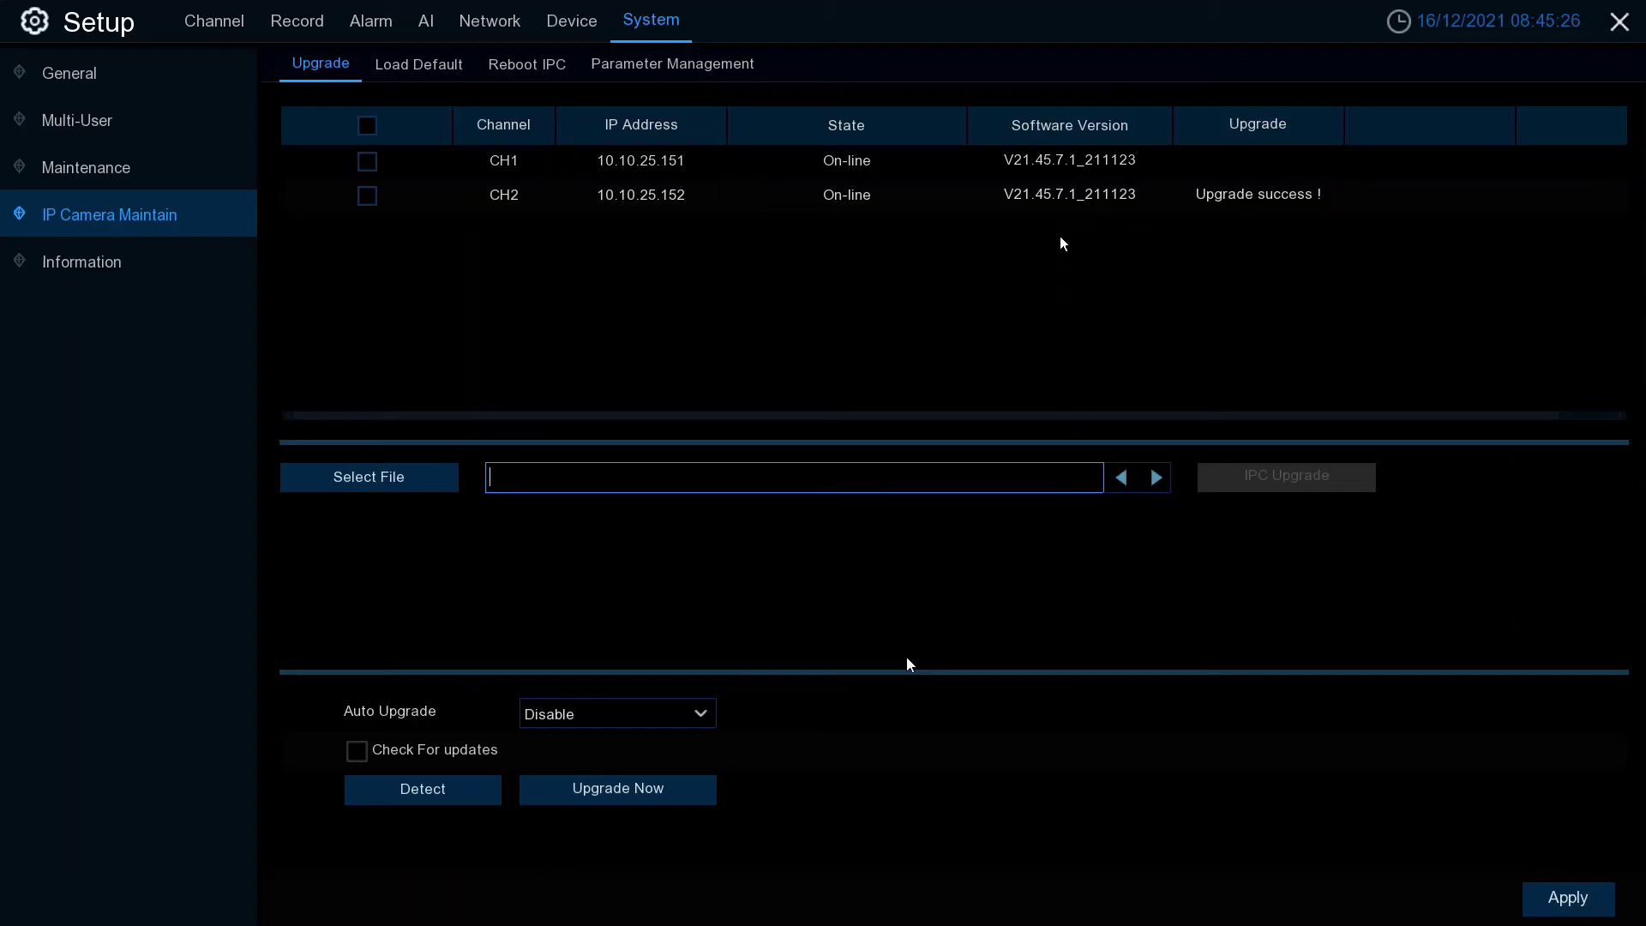
{"action": "right_click", "coordinate": [907, 660]}
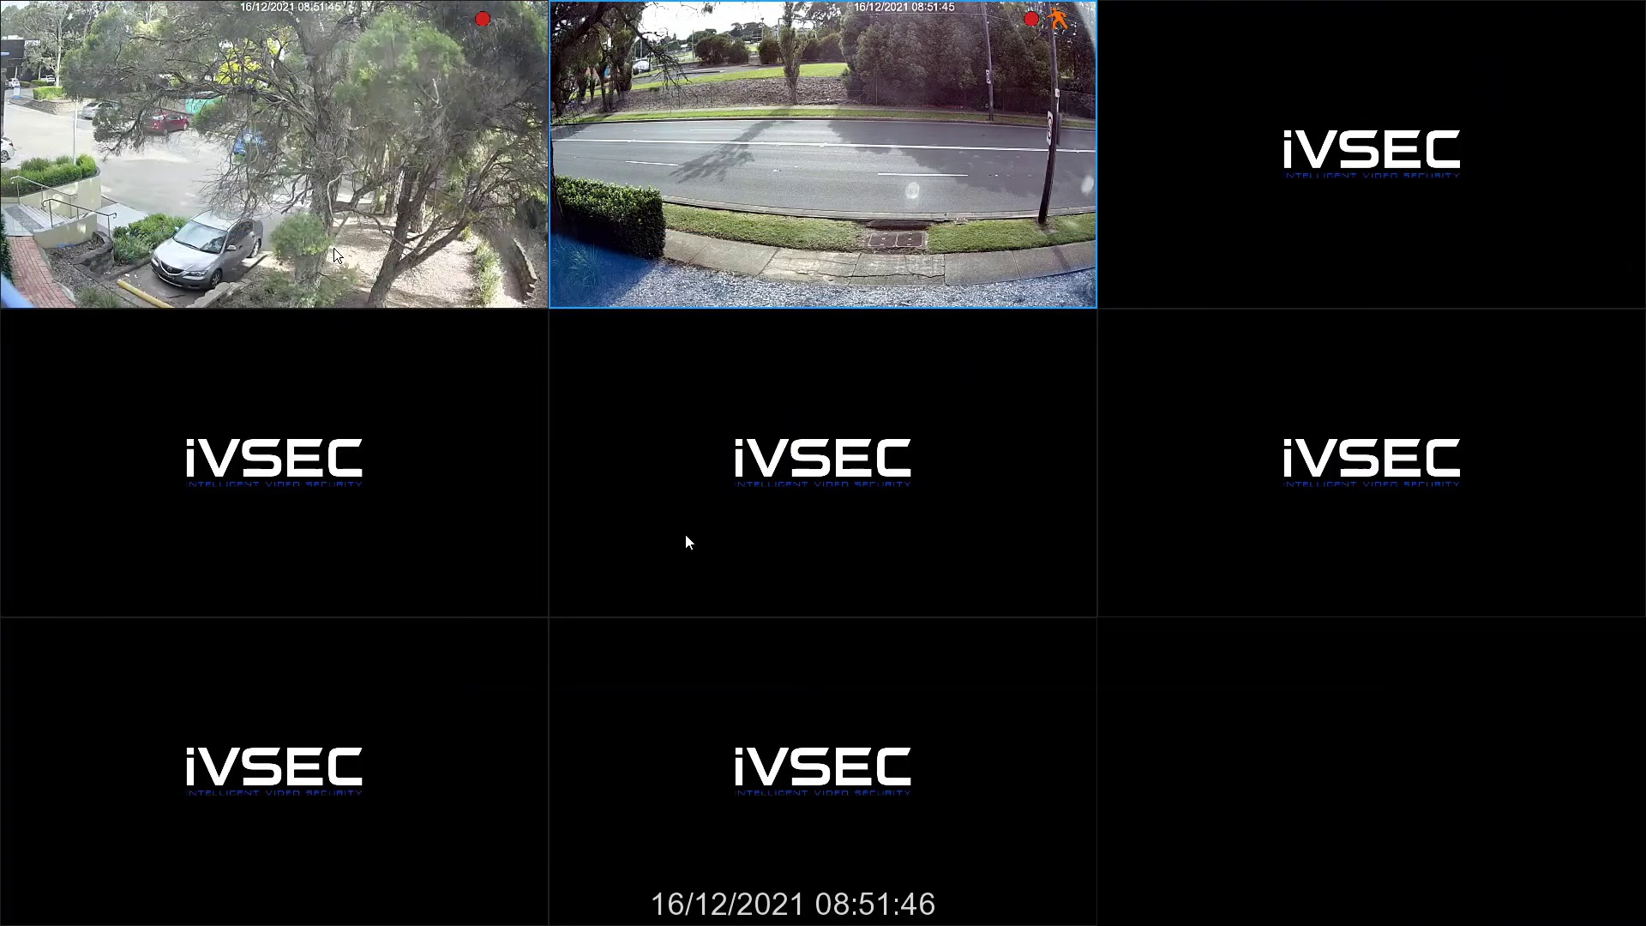
- Select the first camera tile and bring up the Unlock prompt from the start menu
{"action": "left_click", "coordinate": [334, 255]}
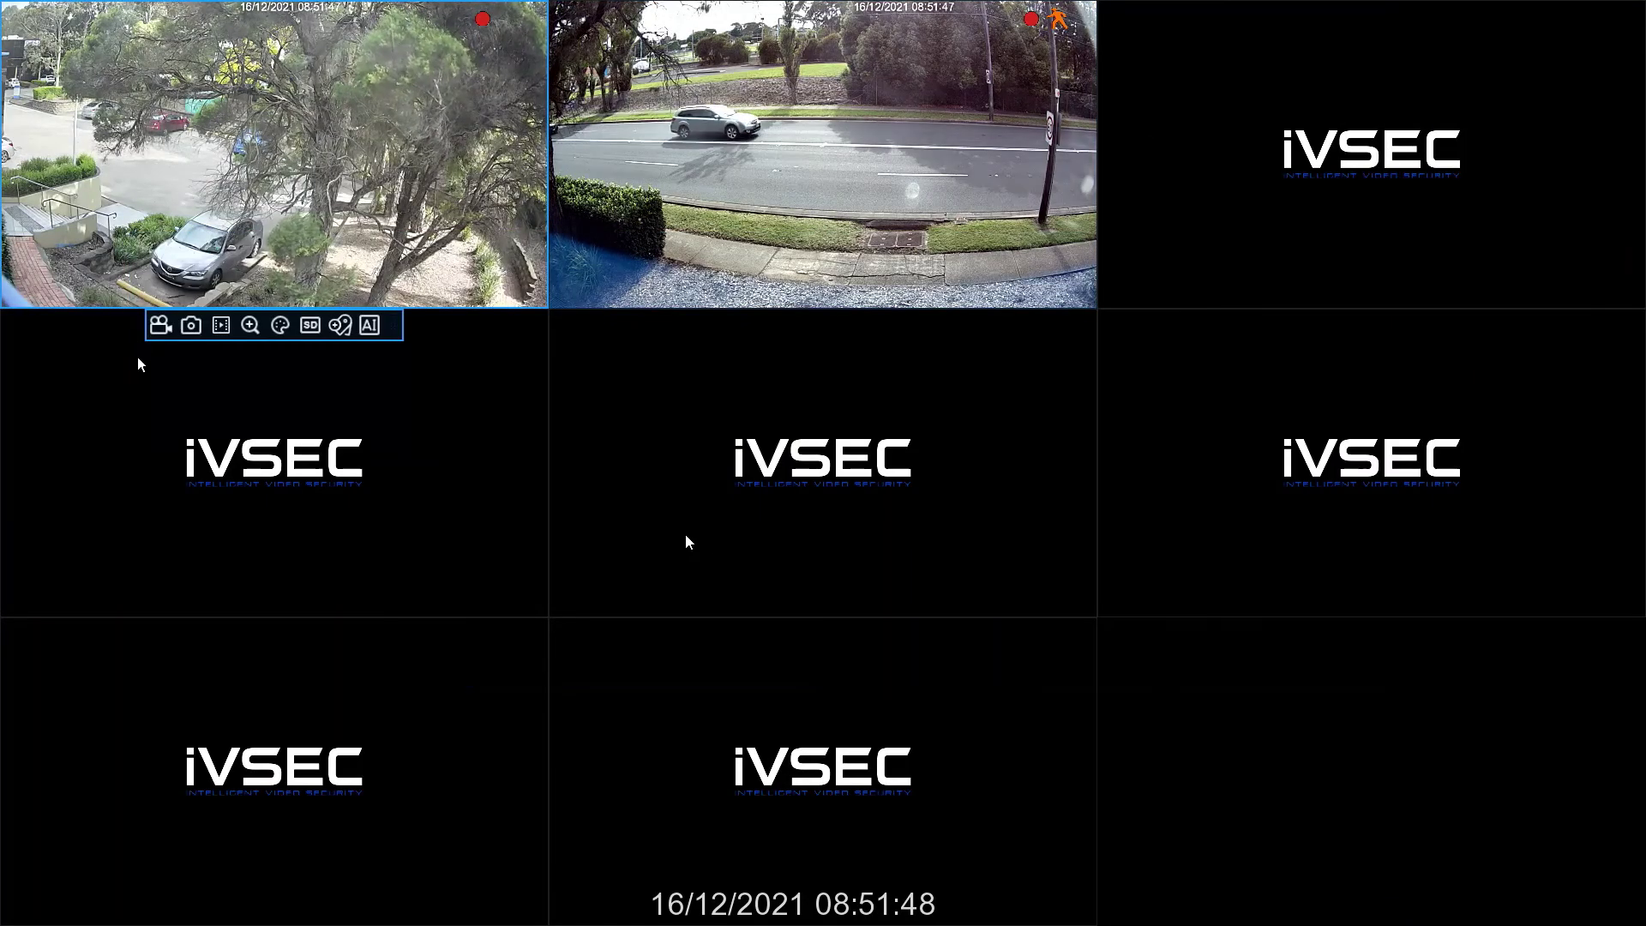
{"action": "mouse_move", "coordinate": [42, 917]}
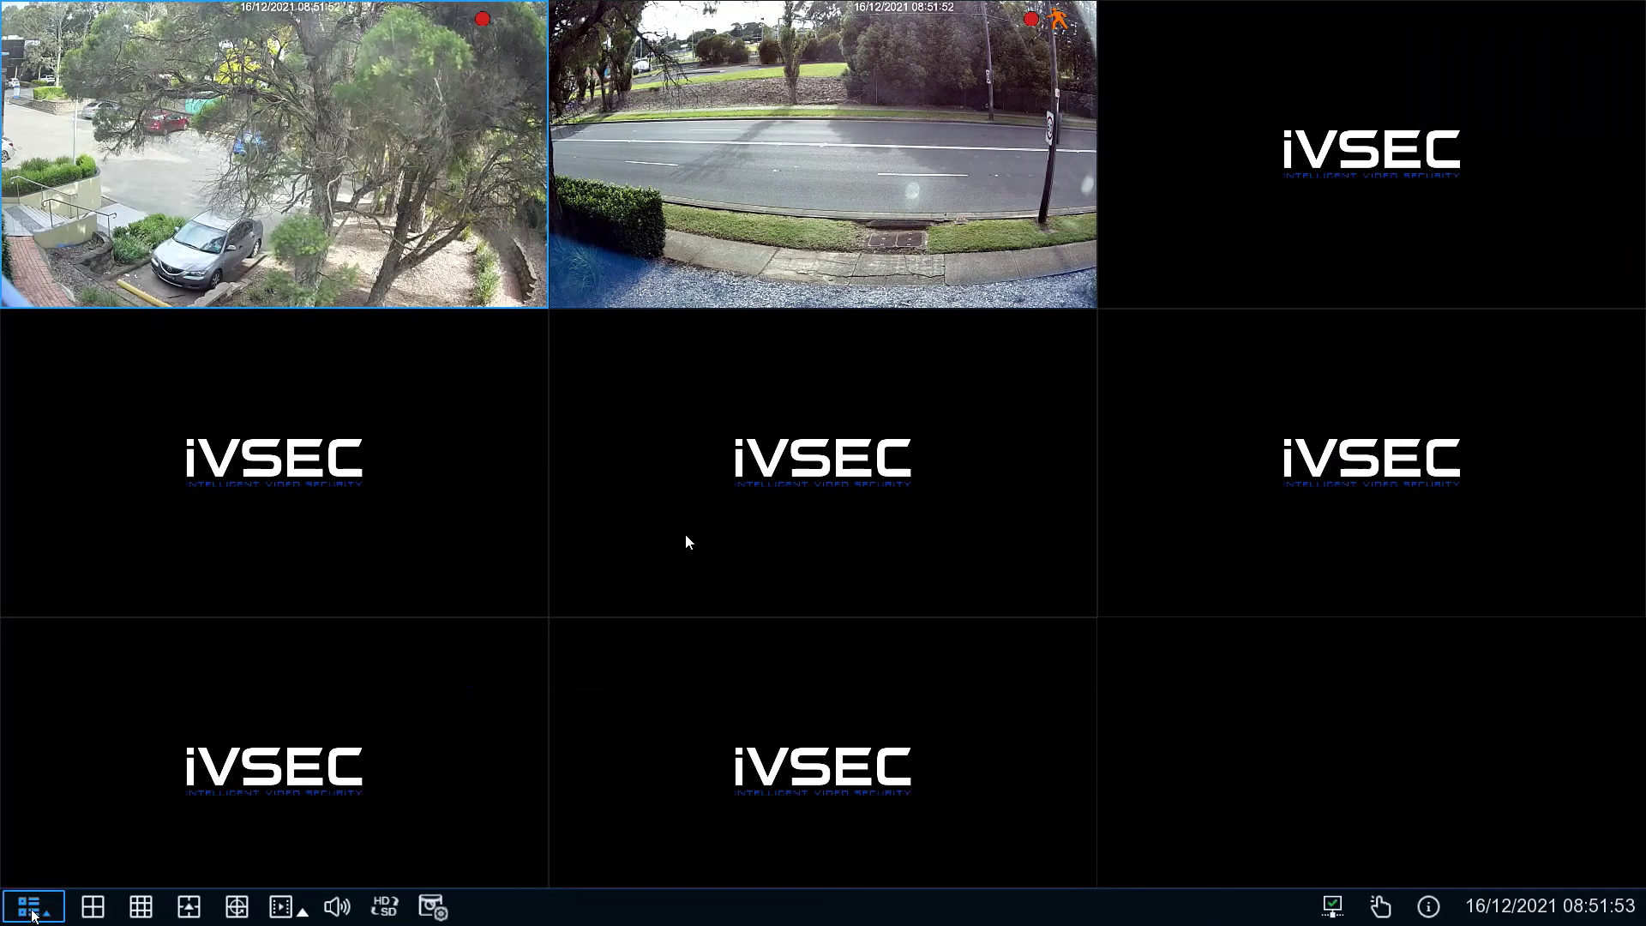
{"action": "left_click", "coordinate": [29, 909]}
{"action": "left_click", "coordinate": [69, 817]}
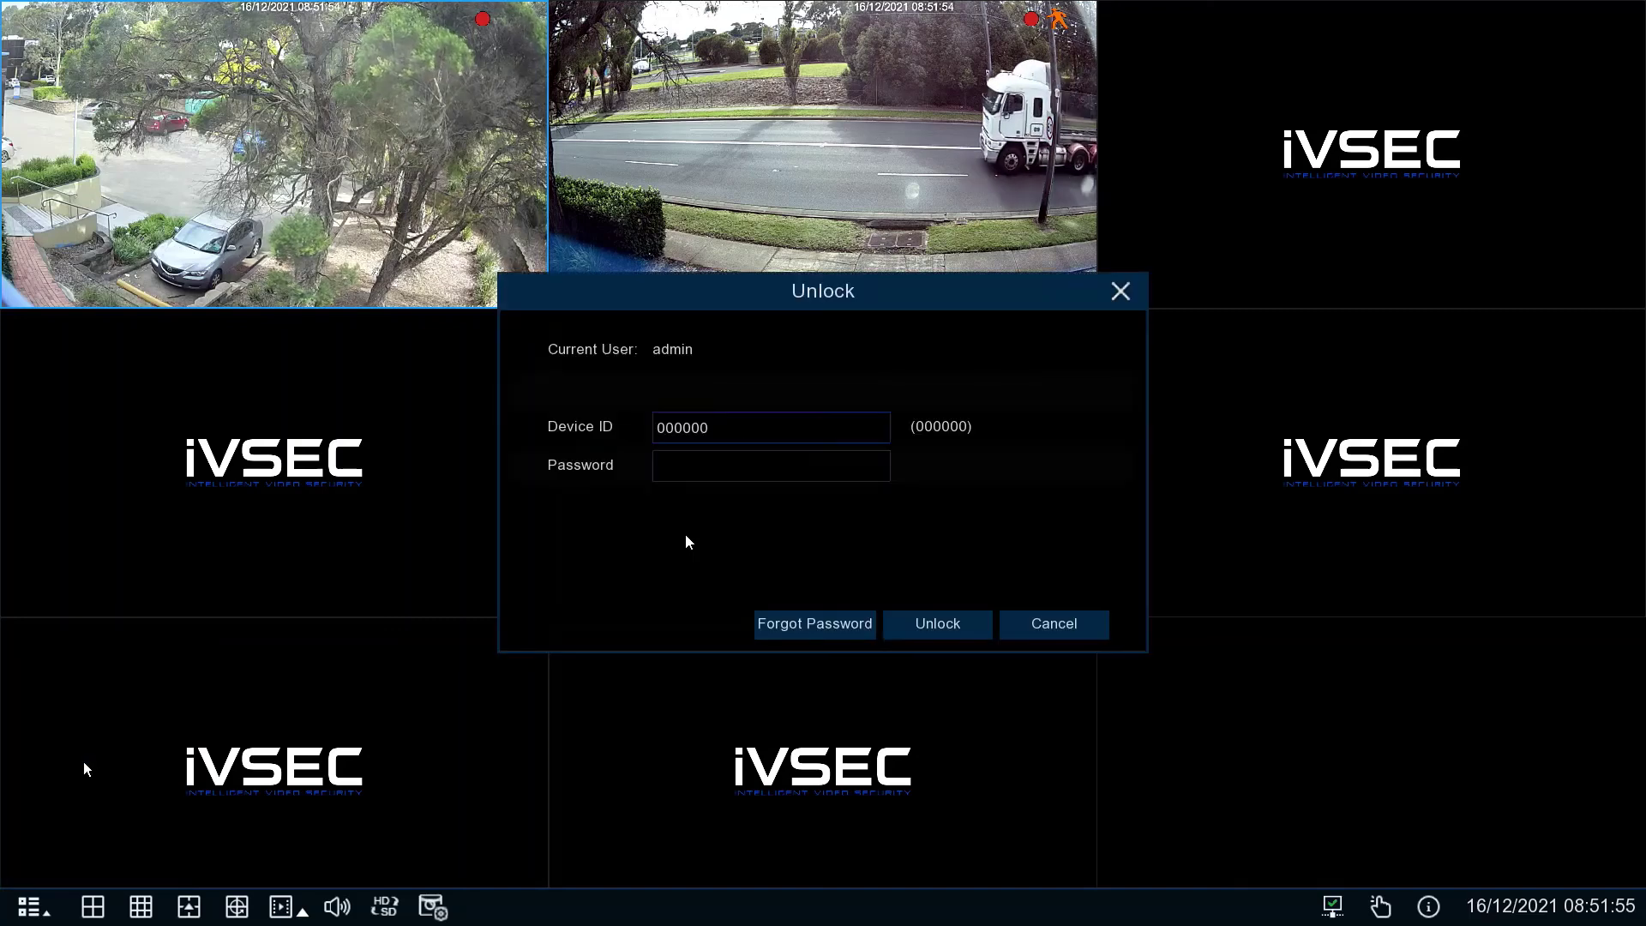
- Enter the admin password, unlock the system, and accept the weak-password warning
{"action": "left_click", "coordinate": [727, 472]}
{"action": "left_click", "coordinate": [910, 503]}
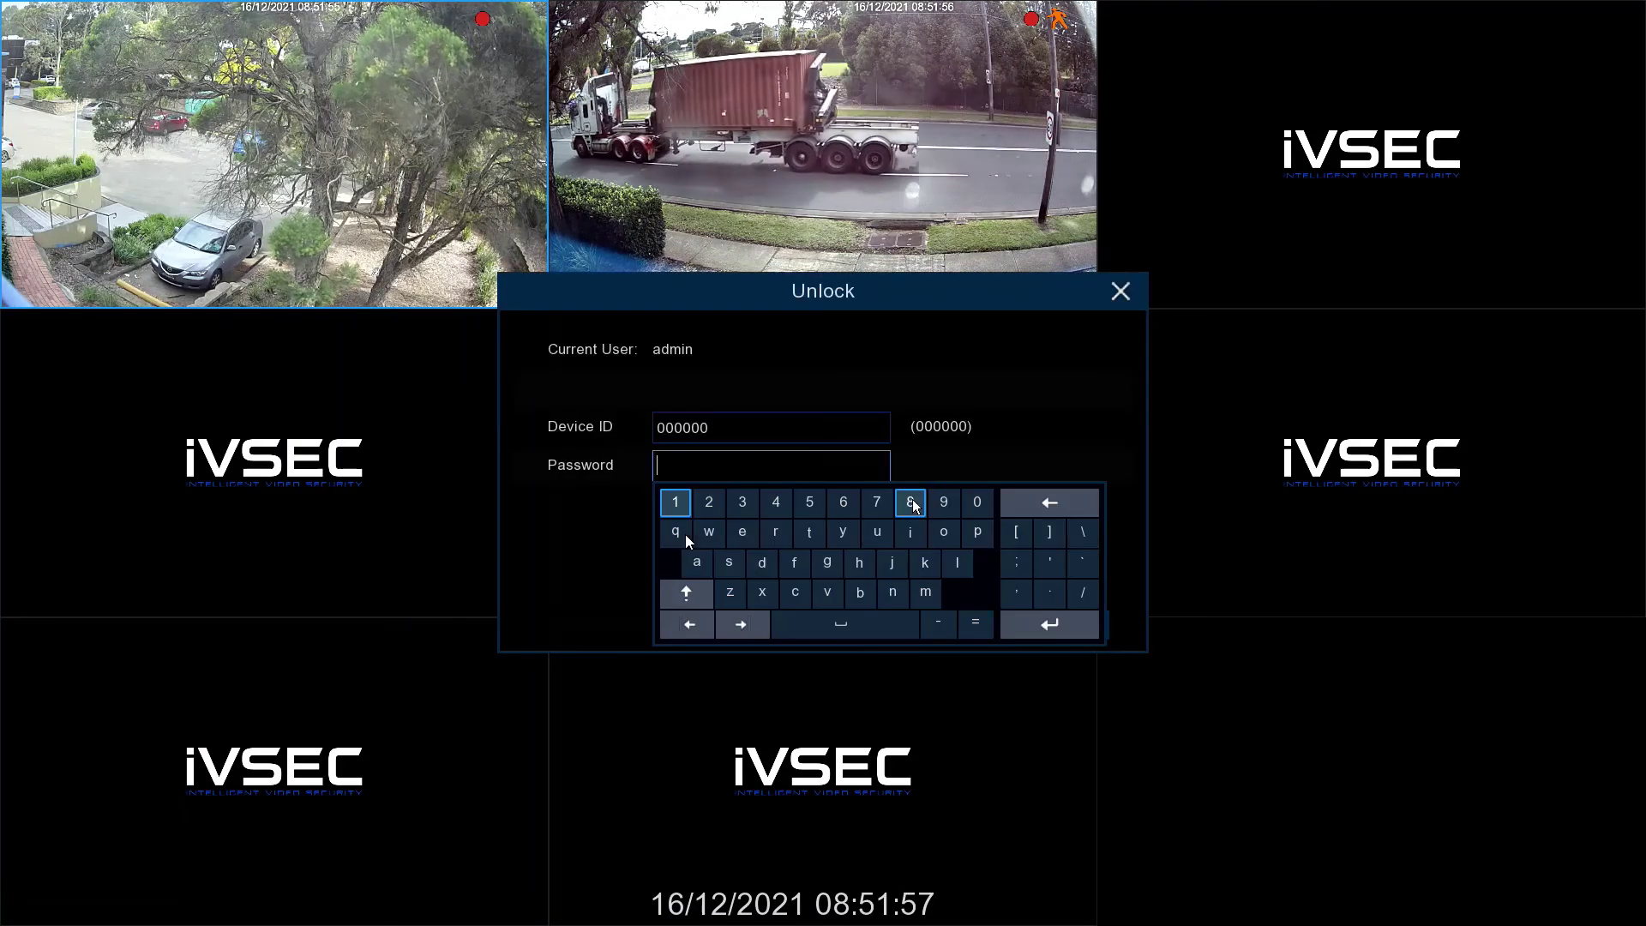
{"action": "left_click", "coordinate": [911, 502]}
{"action": "left_click", "coordinate": [910, 502]}
{"action": "left_click", "coordinate": [911, 503]}
{"action": "left_click", "coordinate": [910, 502]}
{"action": "left_click", "coordinate": [911, 502]}
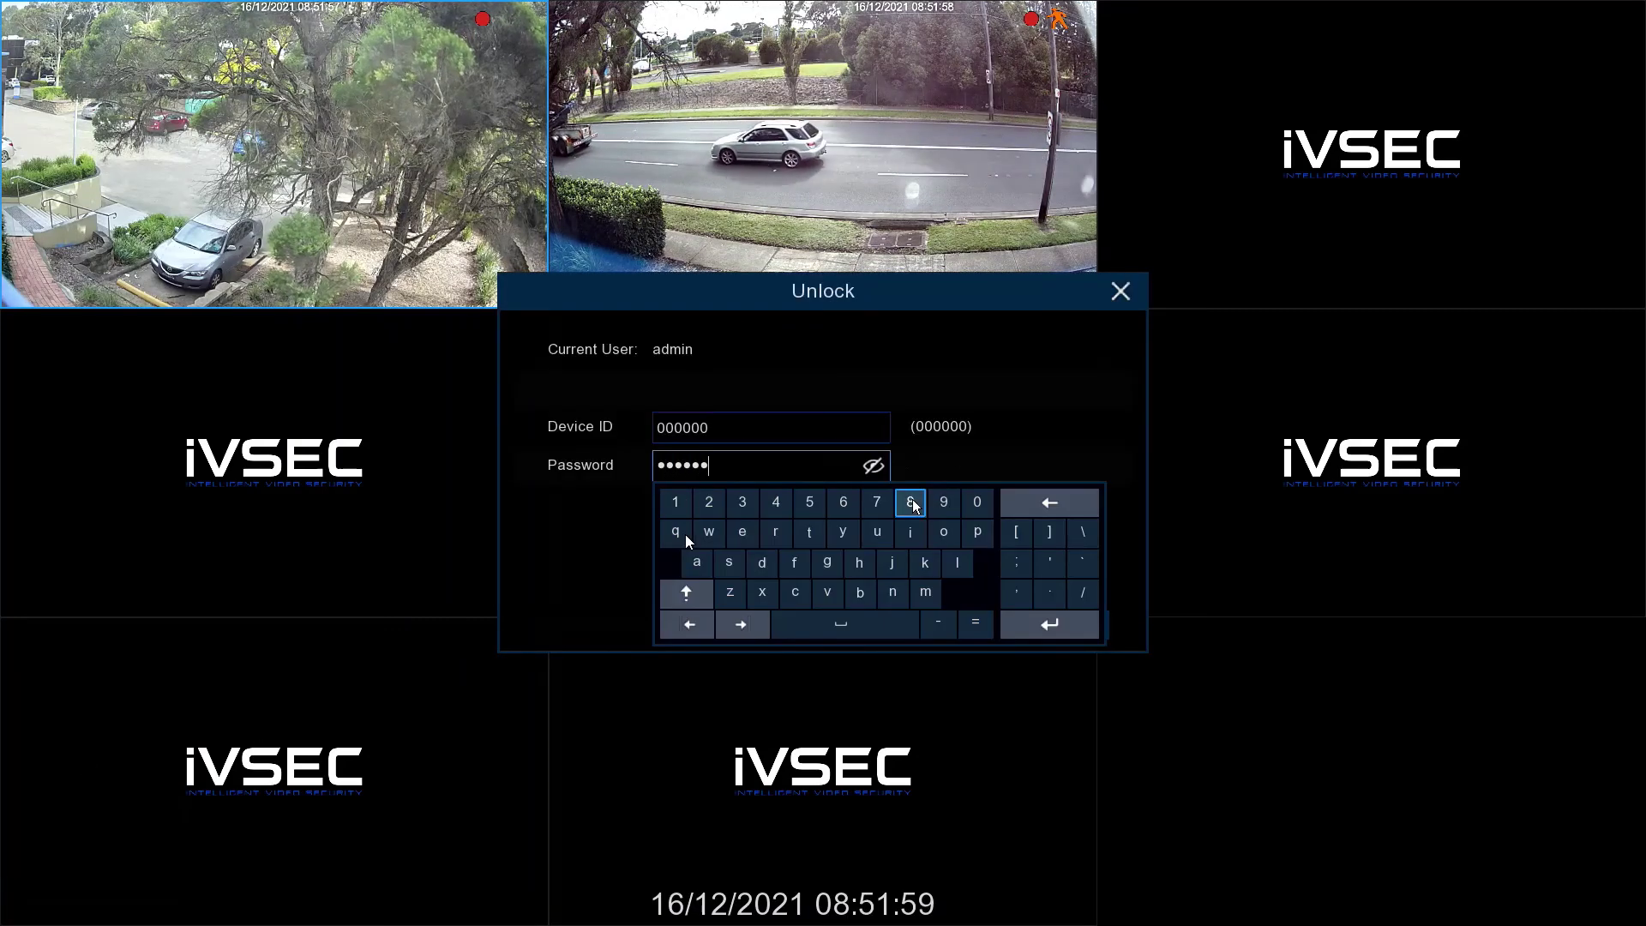
{"action": "left_click", "coordinate": [910, 503]}
{"action": "left_click", "coordinate": [910, 503]}
{"action": "left_click", "coordinate": [896, 377]}
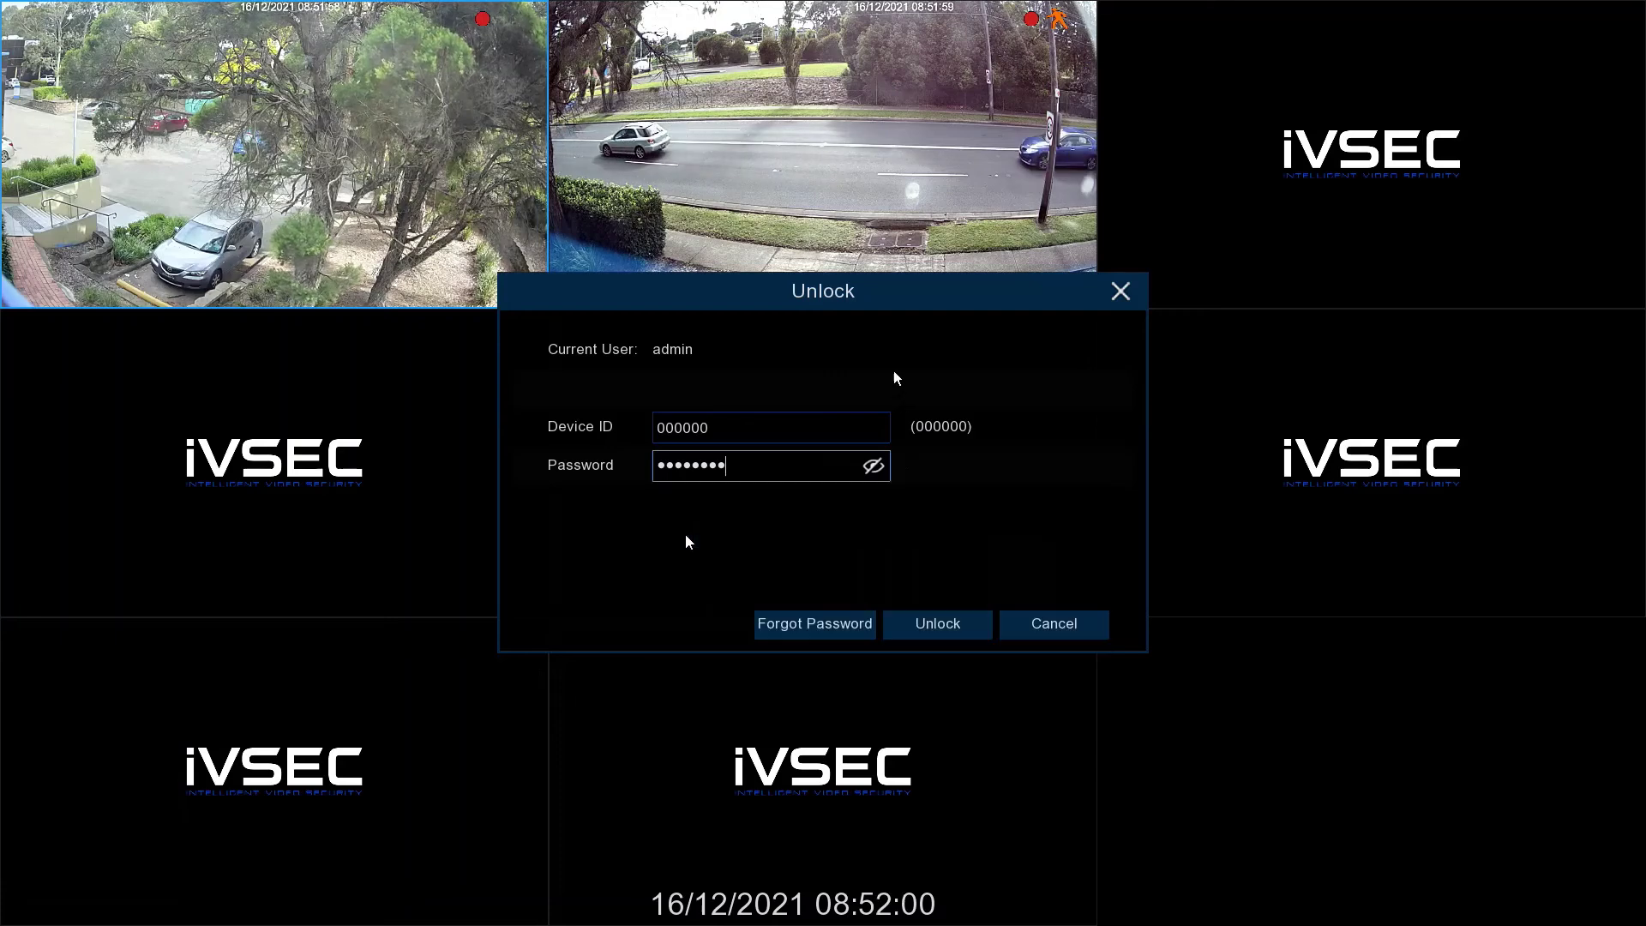
{"action": "left_click", "coordinate": [937, 624]}
{"action": "left_click", "coordinate": [768, 560]}
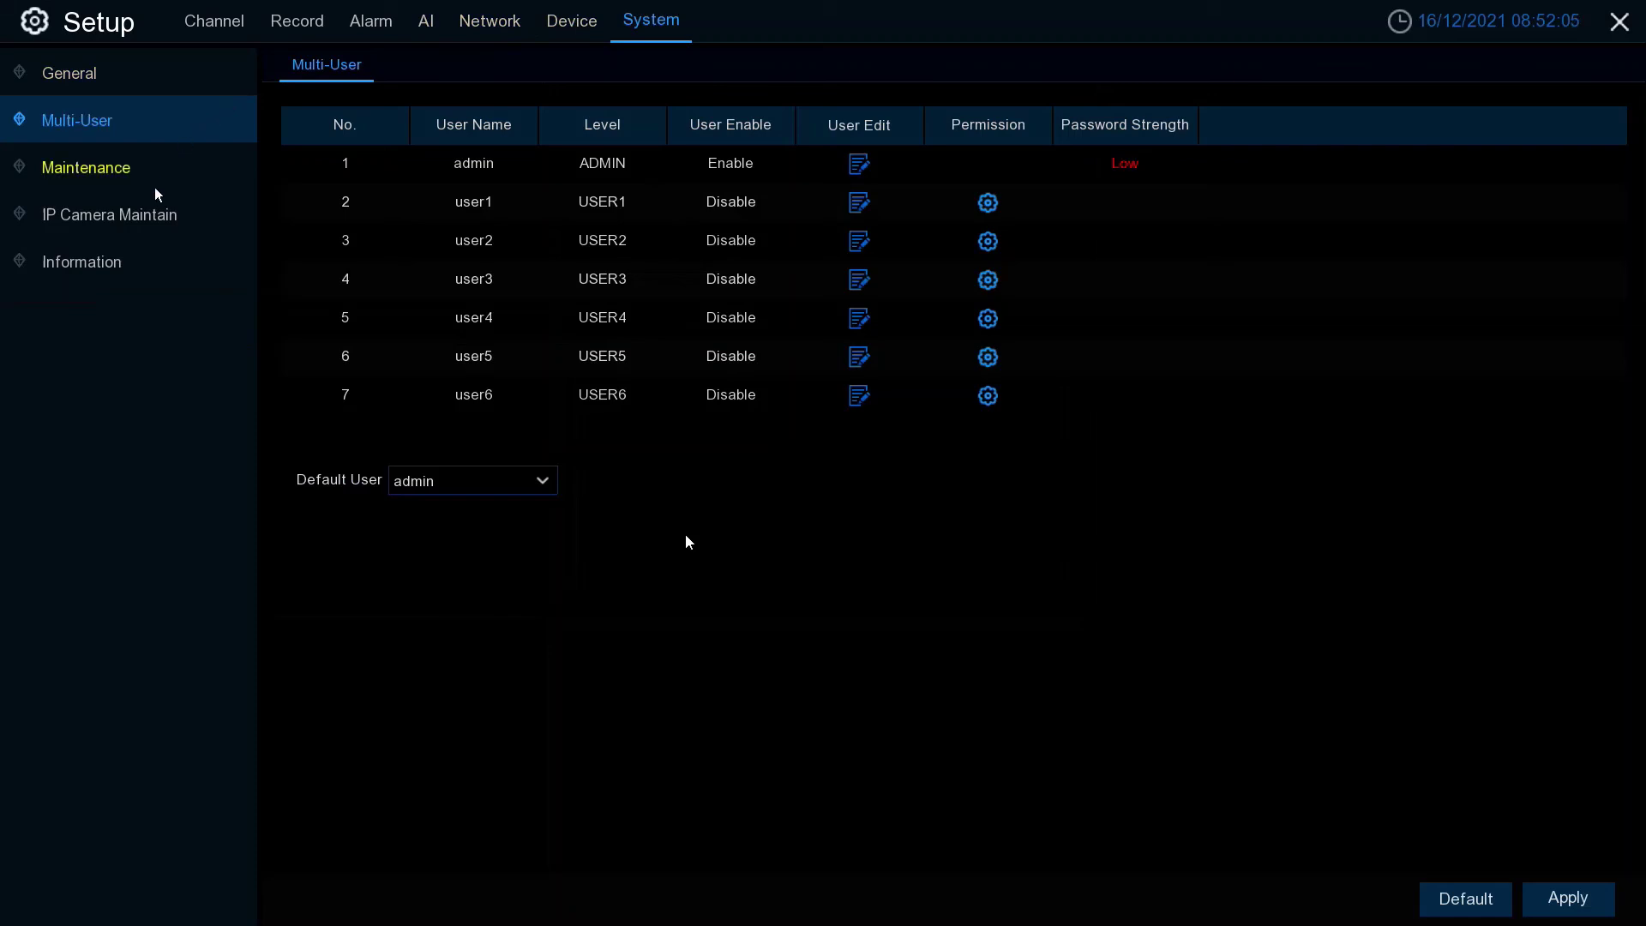
- Reset both CH1 and CH2 via IP Camera Maintain > Load Default, authenticating with the admin password
{"action": "left_click", "coordinate": [138, 218]}
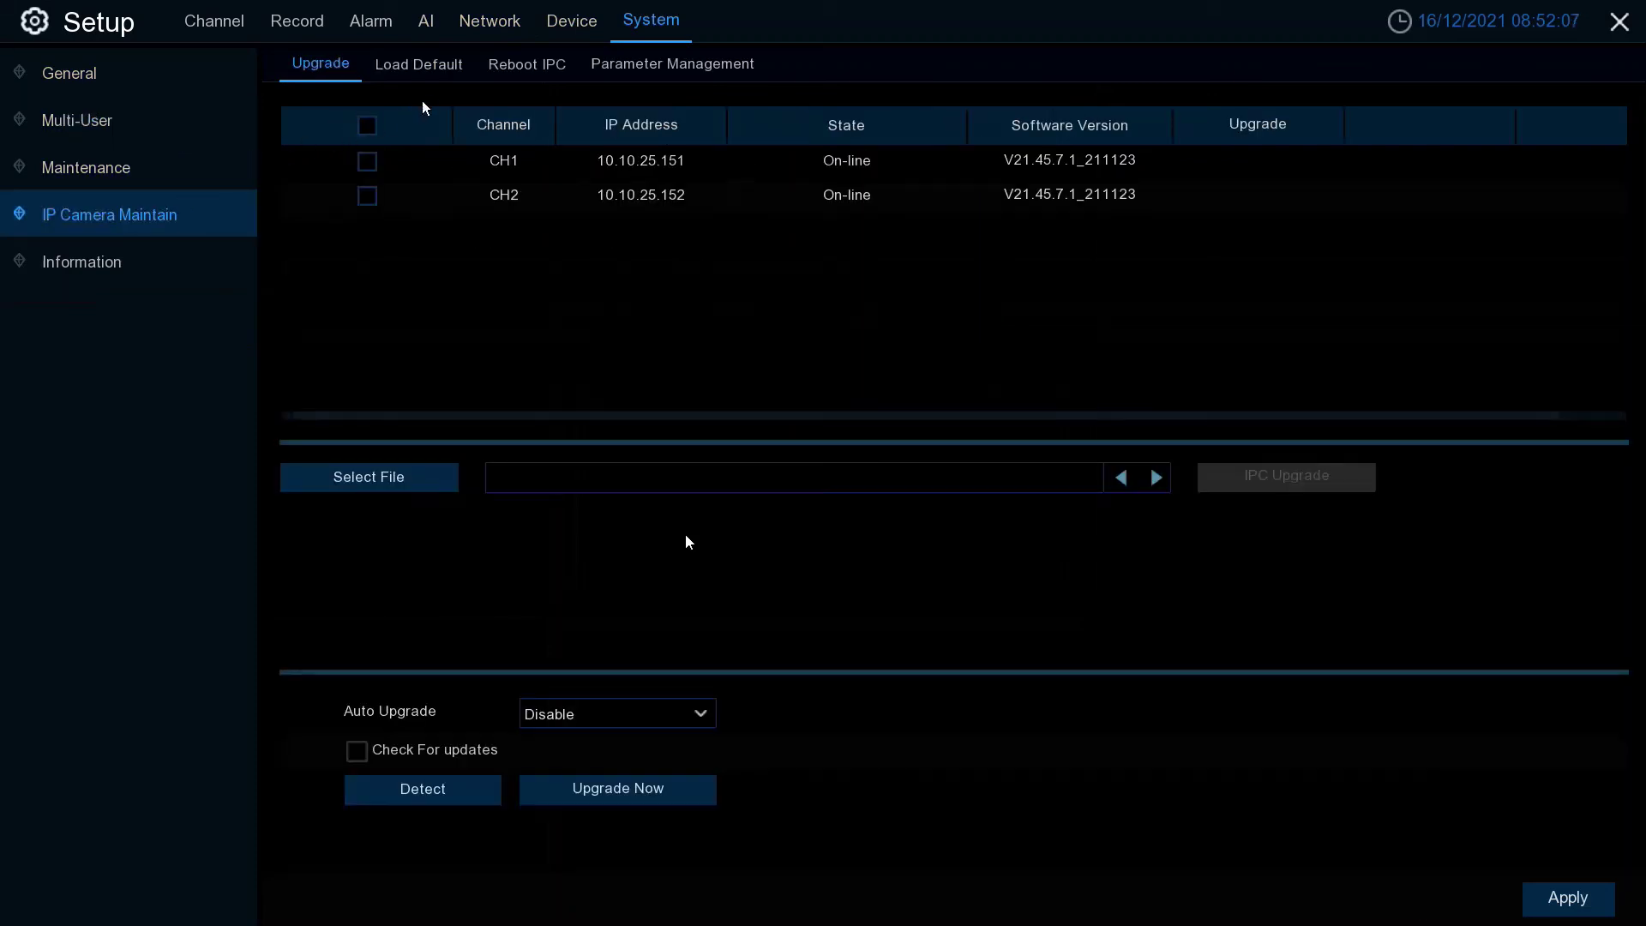
{"action": "left_click", "coordinate": [431, 69]}
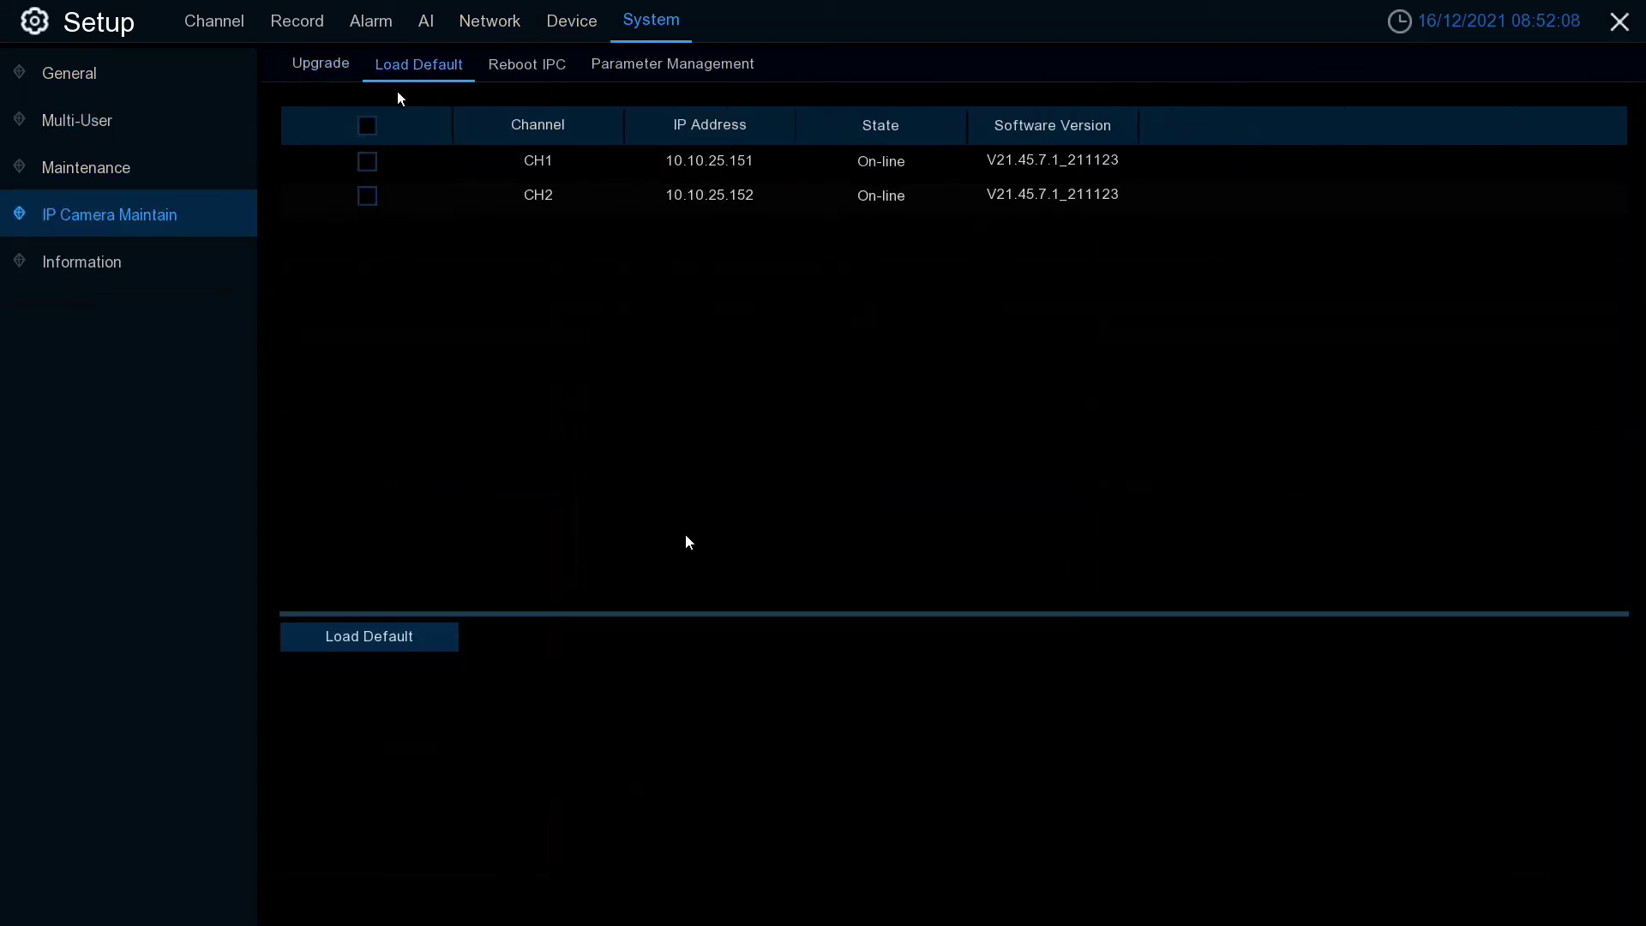
{"action": "left_click", "coordinate": [367, 127]}
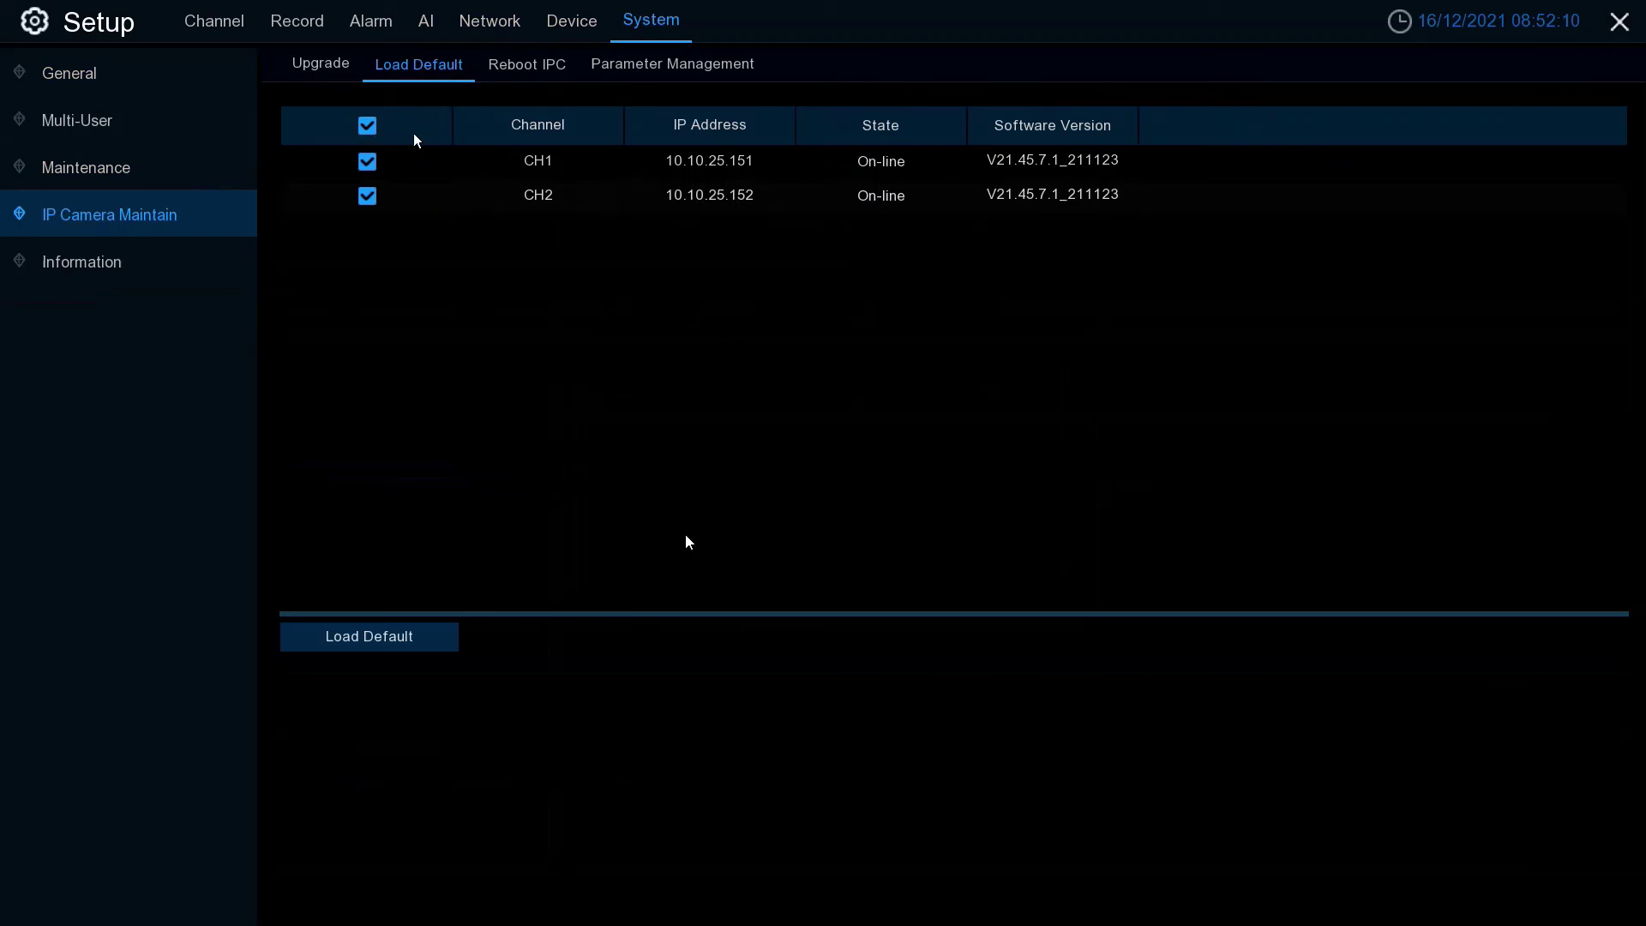
{"action": "left_click", "coordinate": [421, 636]}
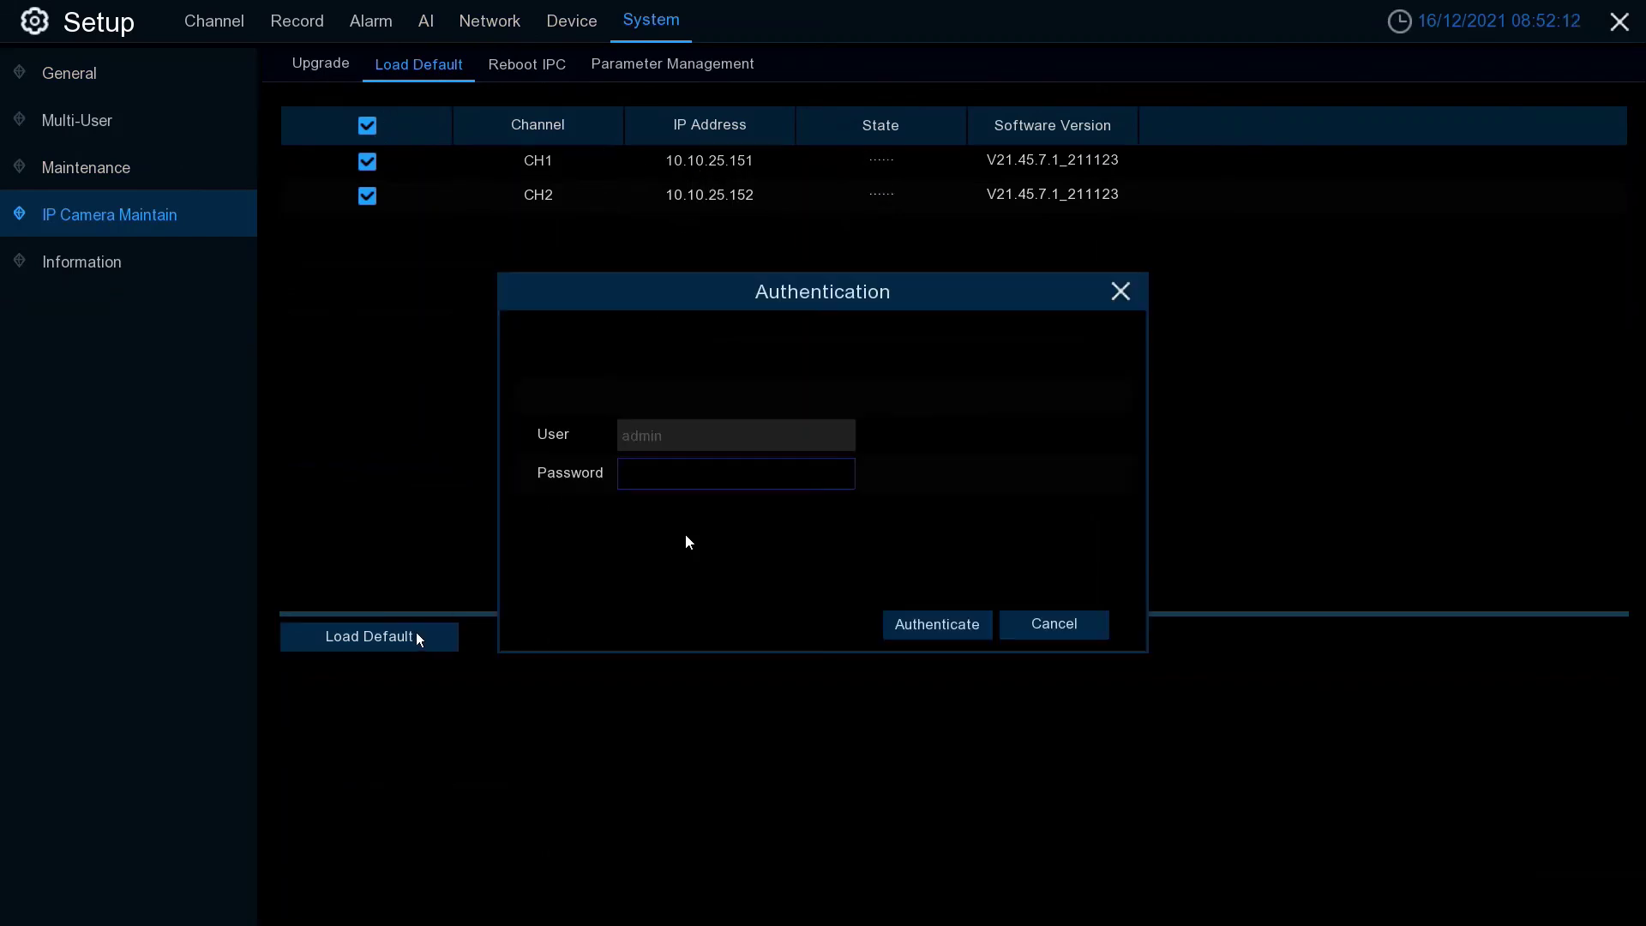
{"action": "left_click", "coordinate": [703, 474]}
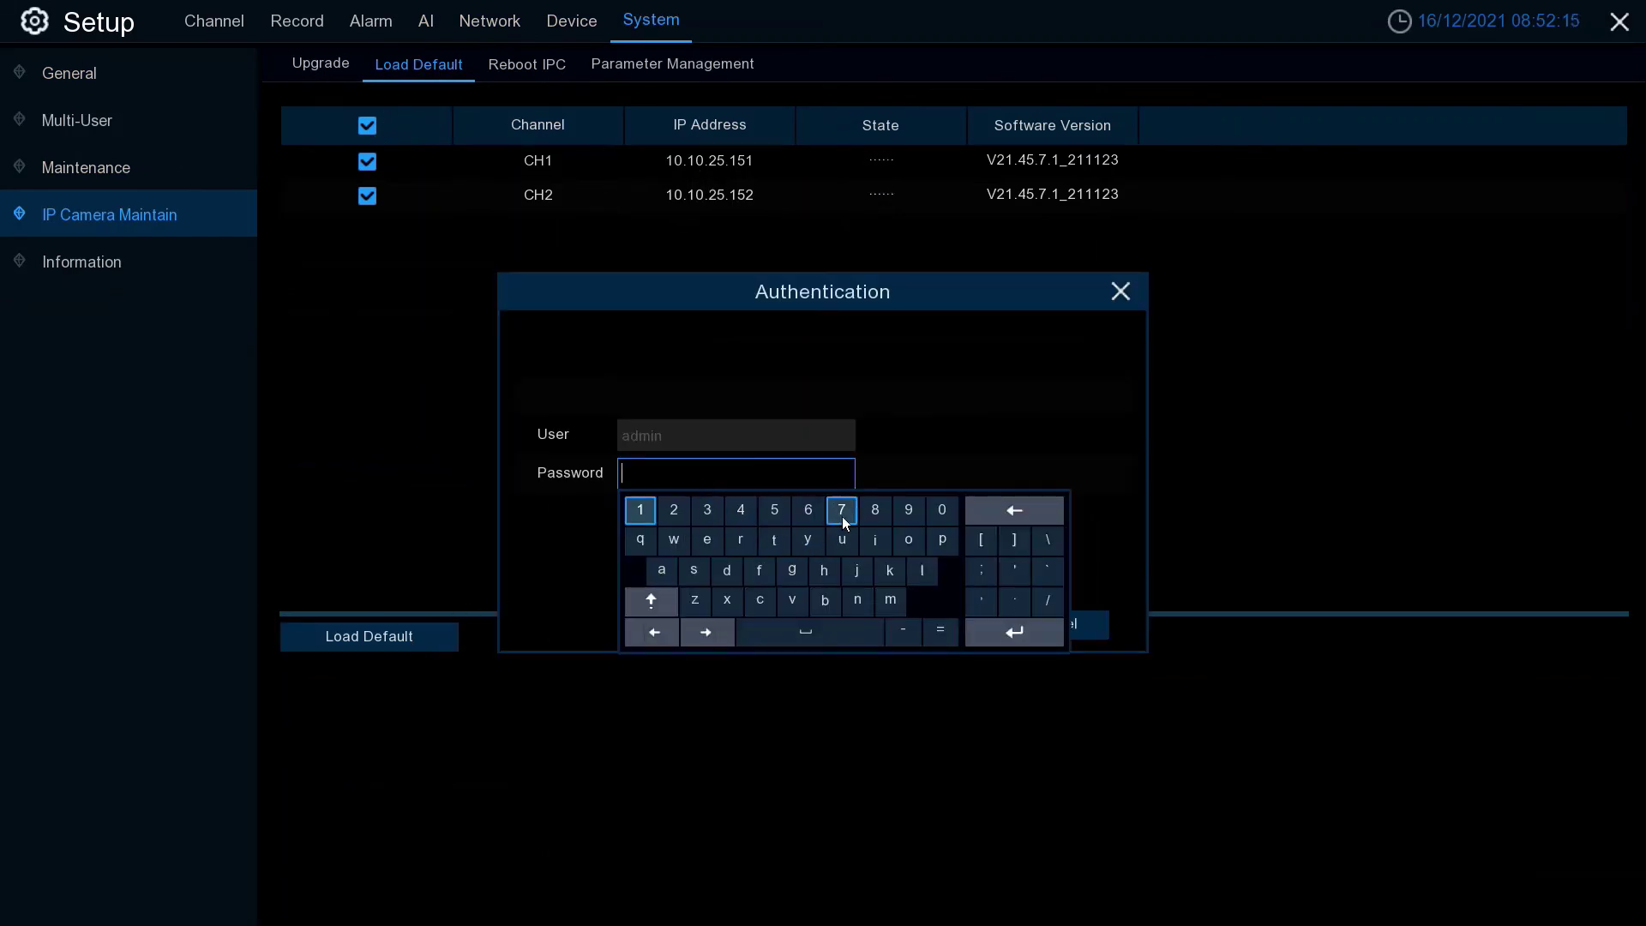
{"action": "type", "text": "admin123"}
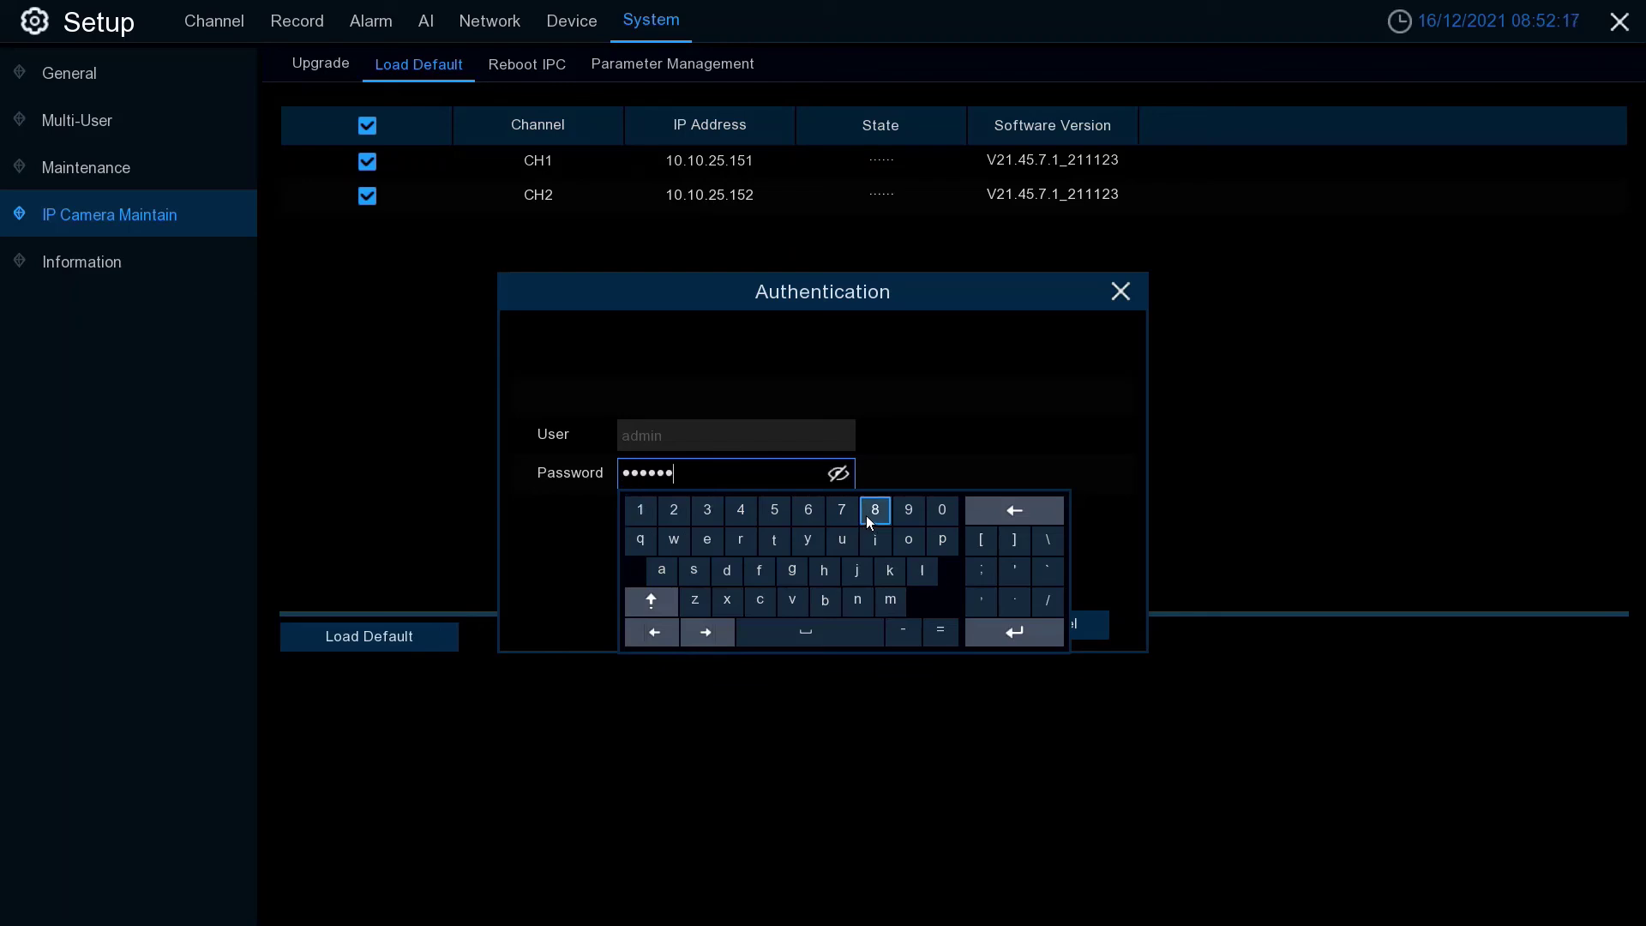
{"action": "left_click", "coordinate": [897, 446]}
{"action": "left_click", "coordinate": [948, 625]}
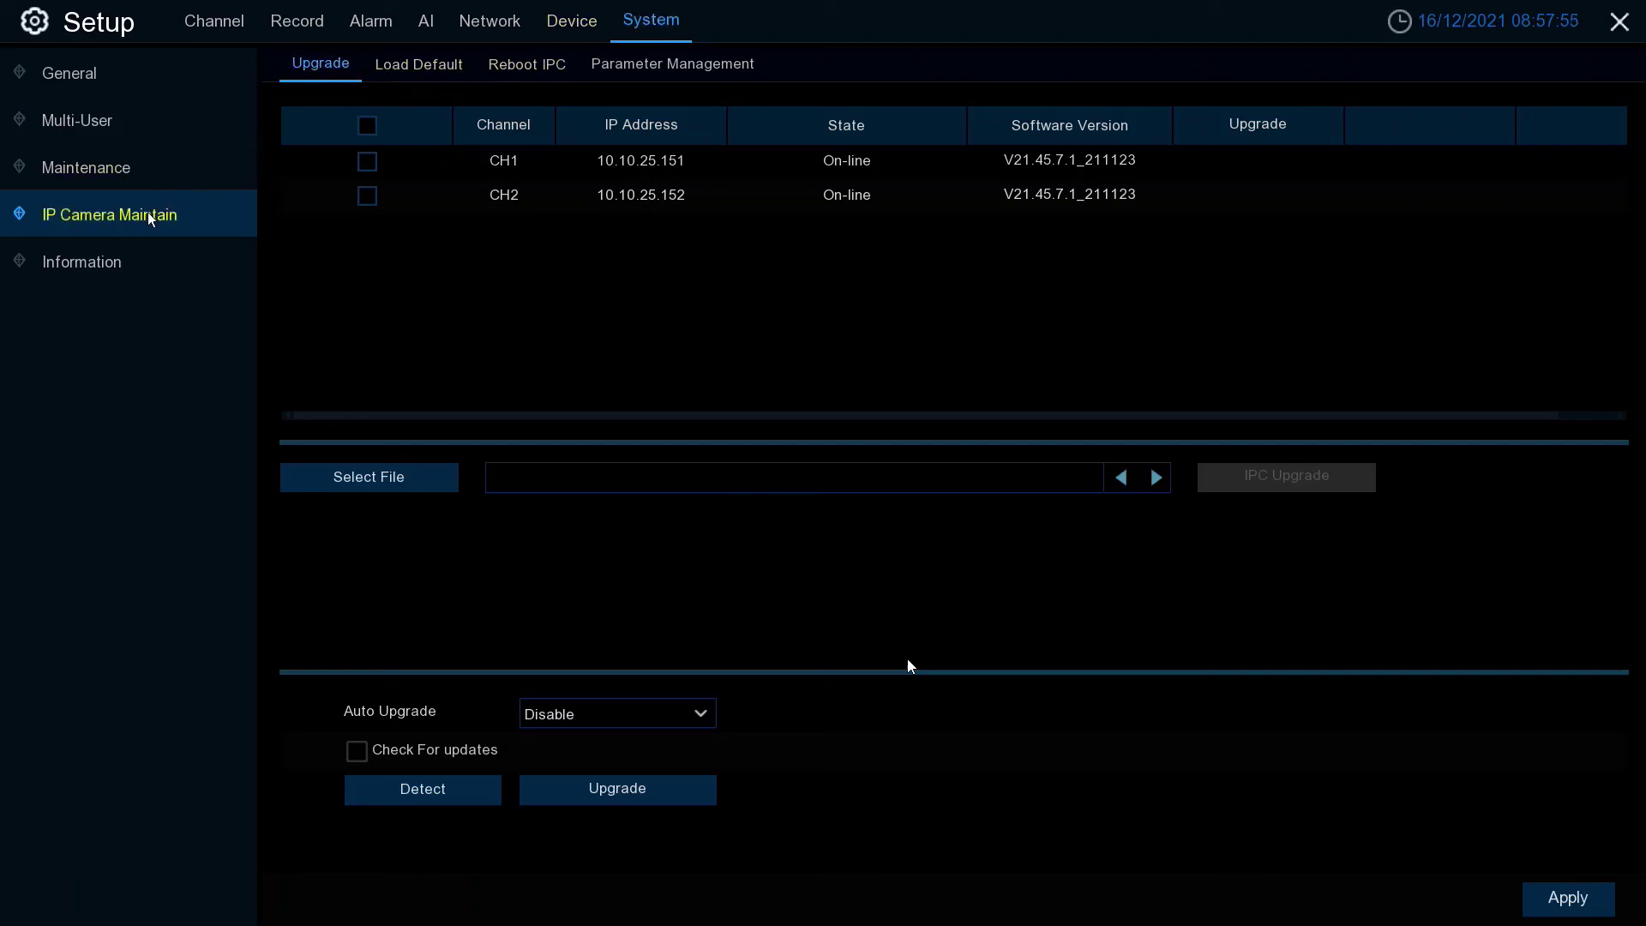
- Select both cameras CH1 and CH2 and run Detect to check for newer firmware
{"action": "left_click", "coordinate": [366, 126]}
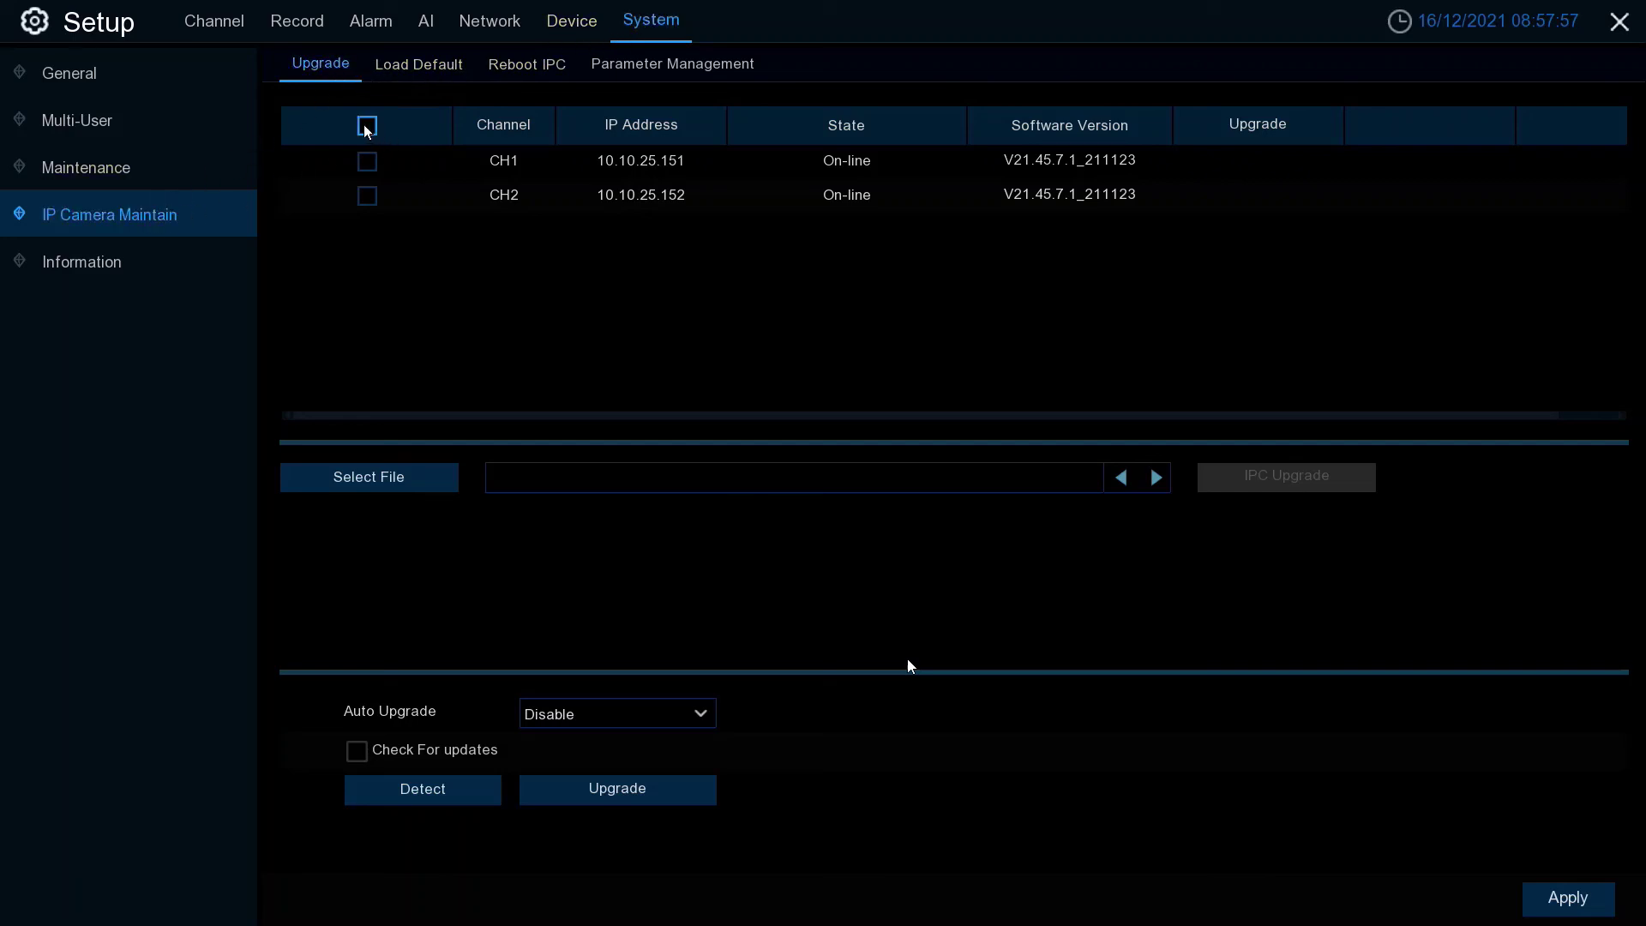
{"action": "left_click", "coordinate": [447, 792]}
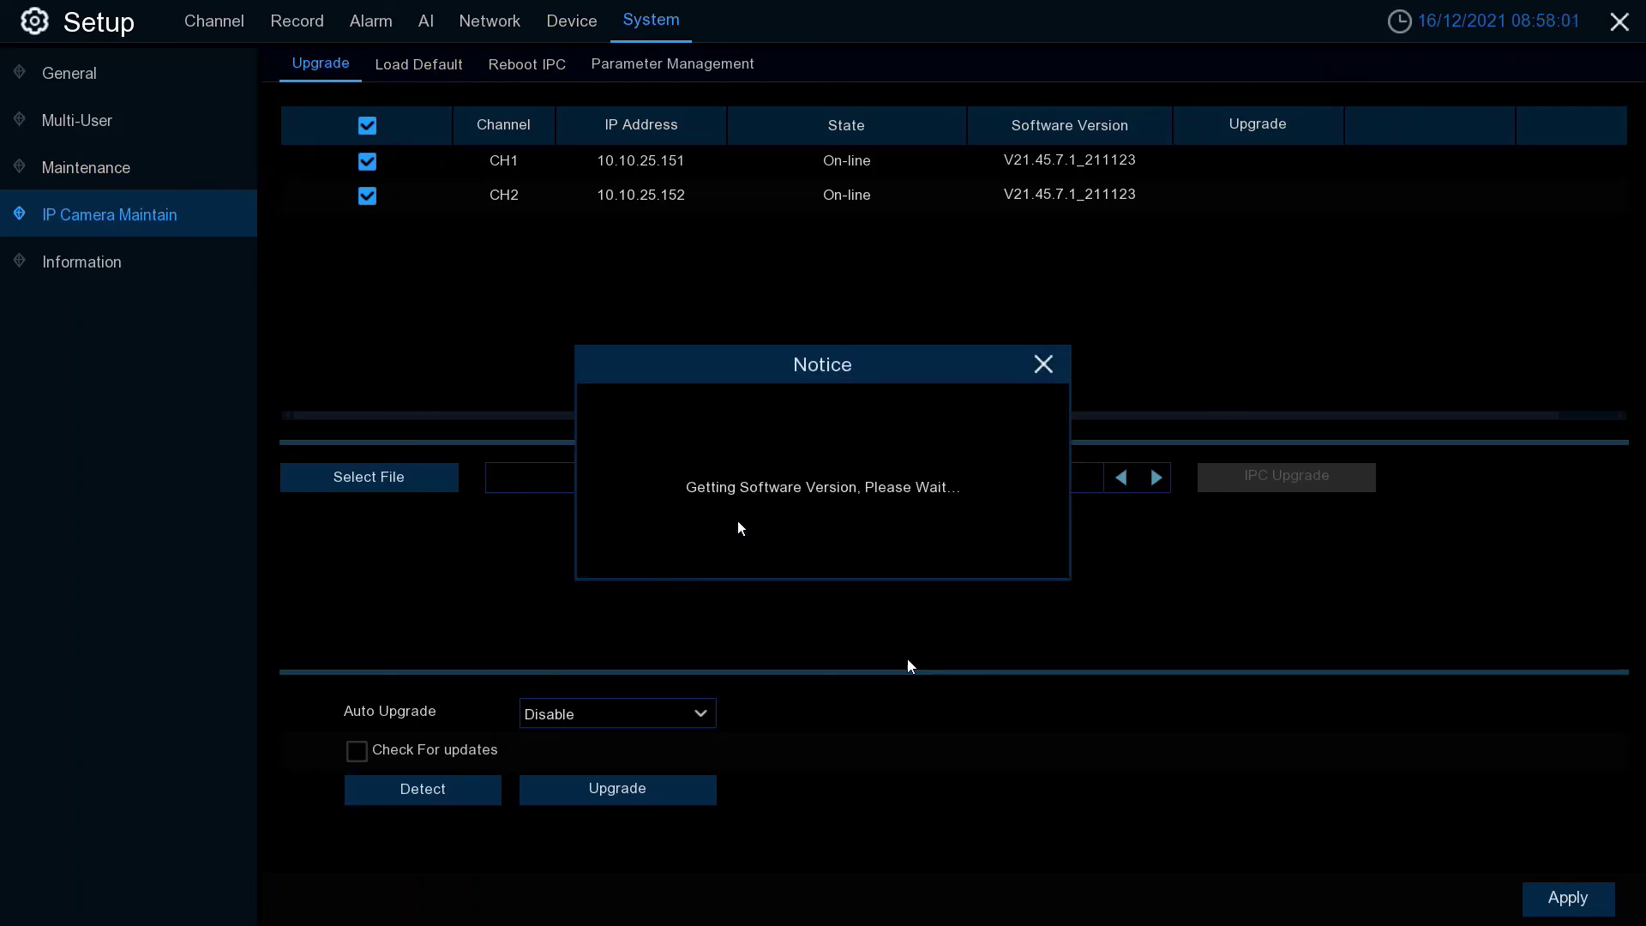